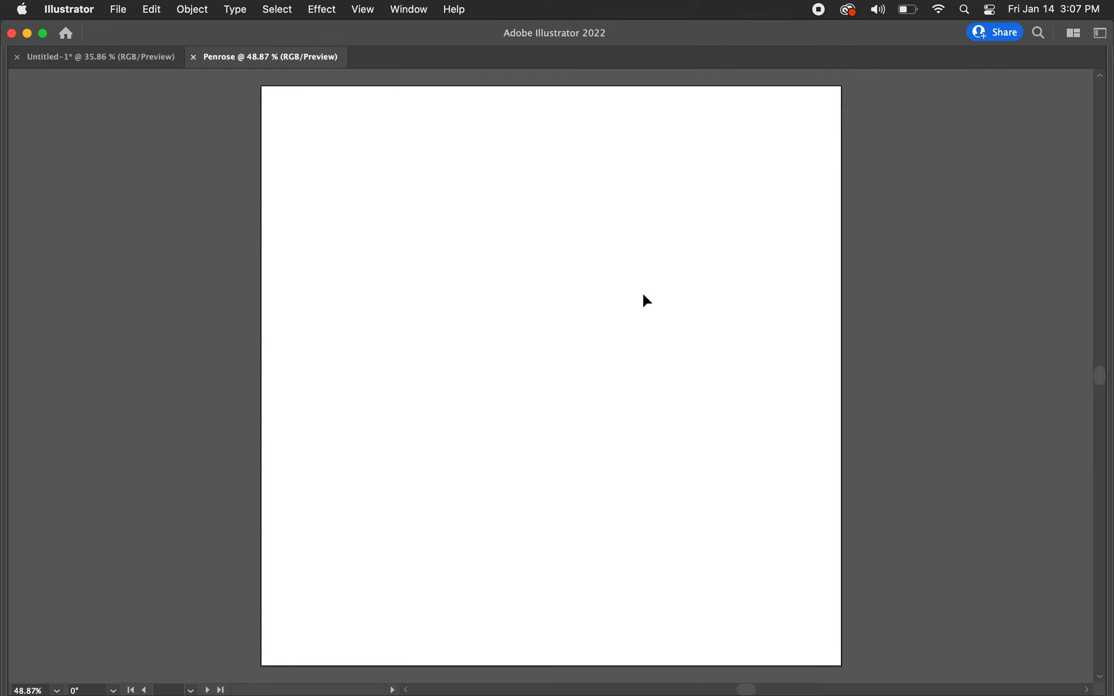
Step: Show the hidden panels and reset the Essentials Classic workspace to its default layout
key("Tab")
scroll(530, 286, "right", 4)
scroll(530, 285, "down", 2)
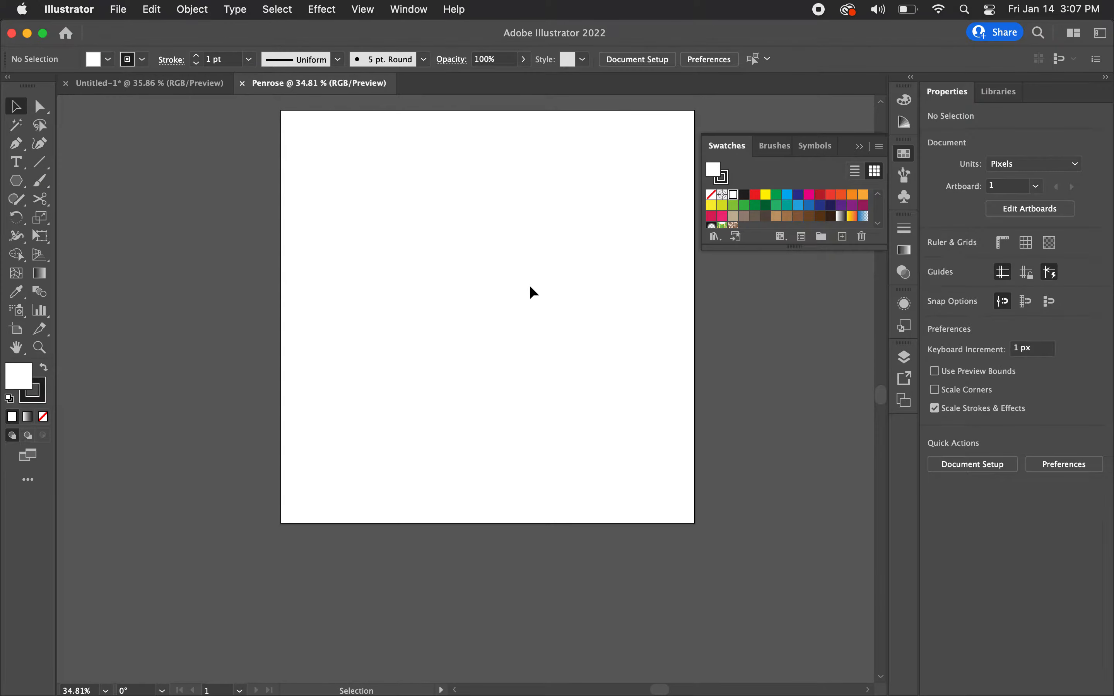
scroll(530, 286, "up", 2)
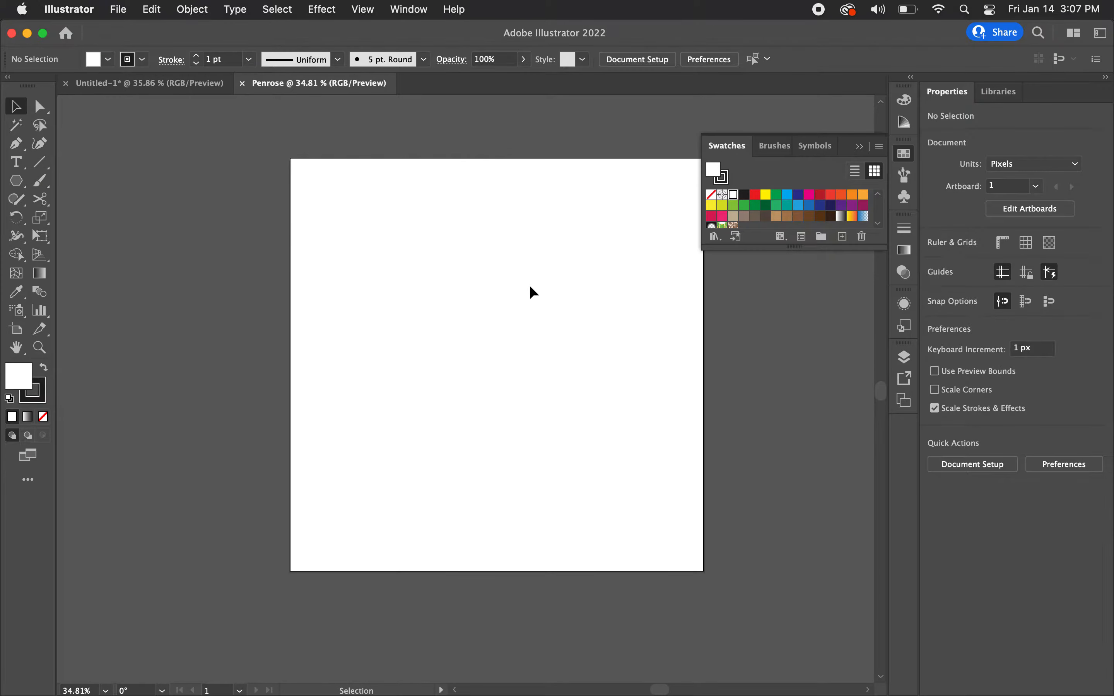
left_click(408, 11)
mouse_move(420, 98)
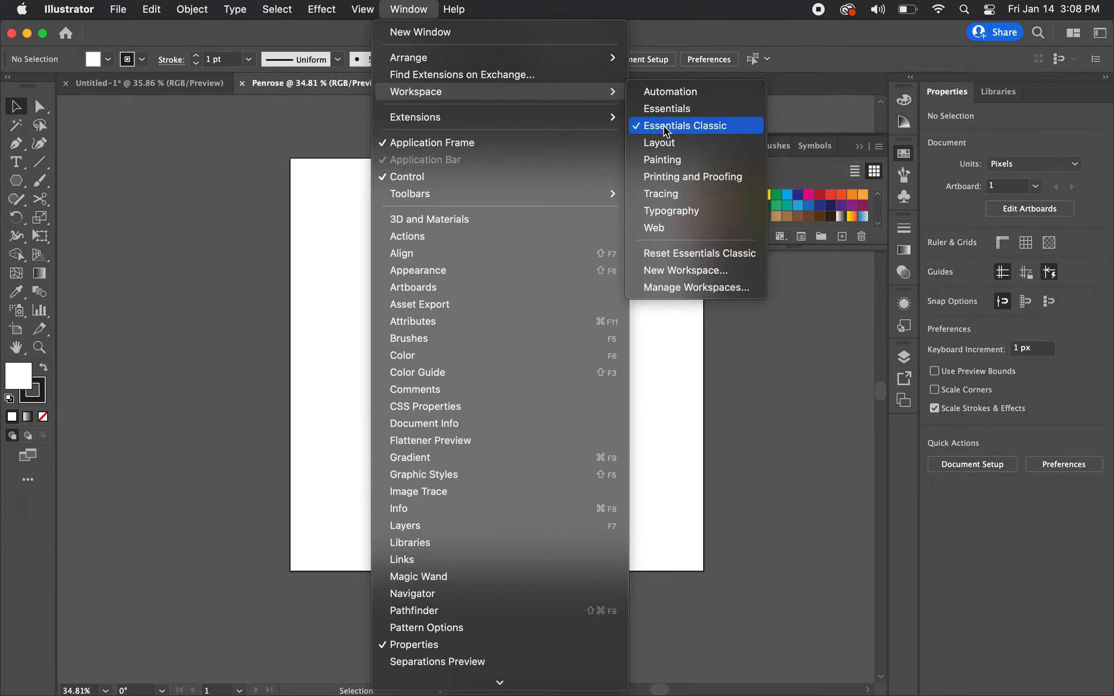
left_click(674, 255)
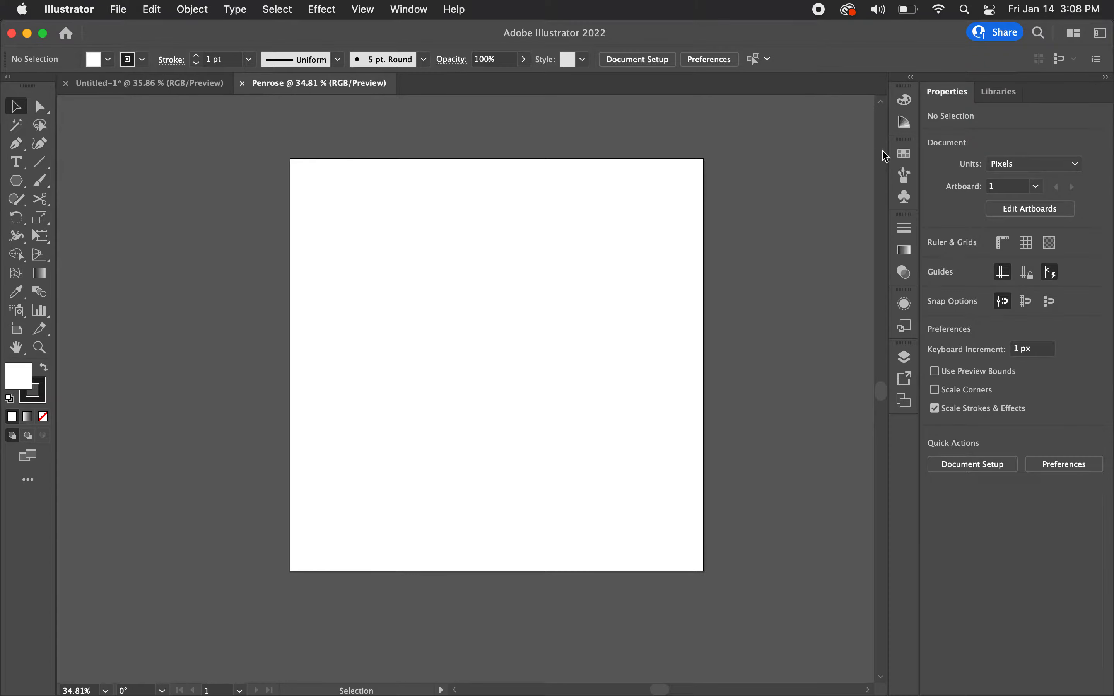
Step: Set the fill to None and make the black stroke the active colour attribute
left_click(903, 153)
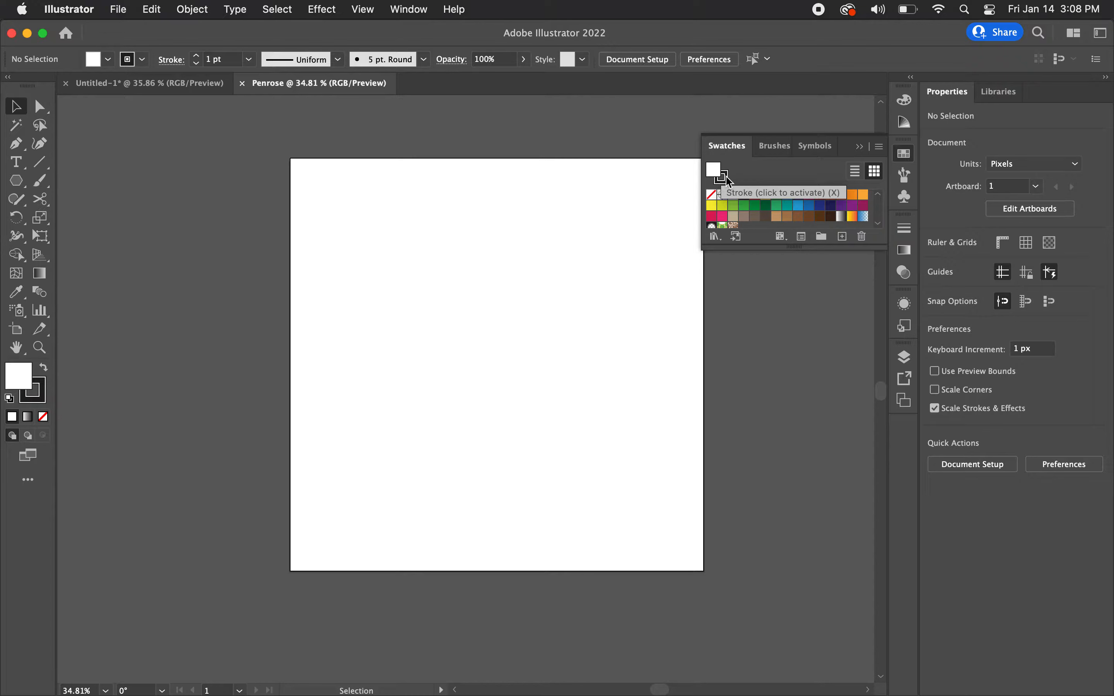
left_click(711, 198)
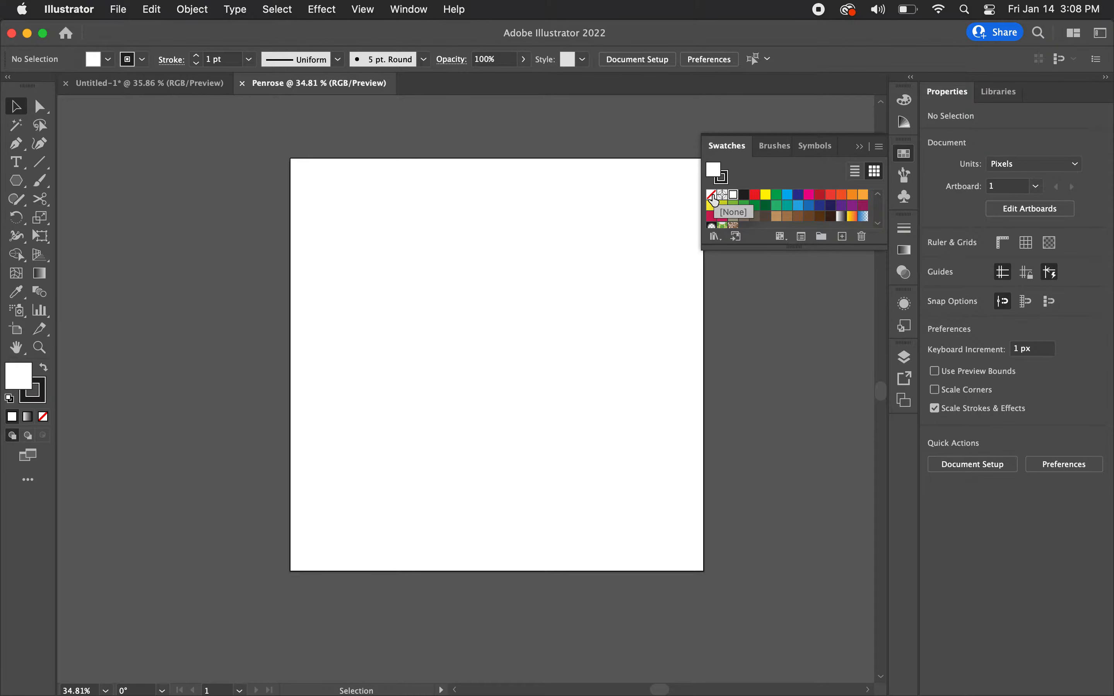
left_click(722, 179)
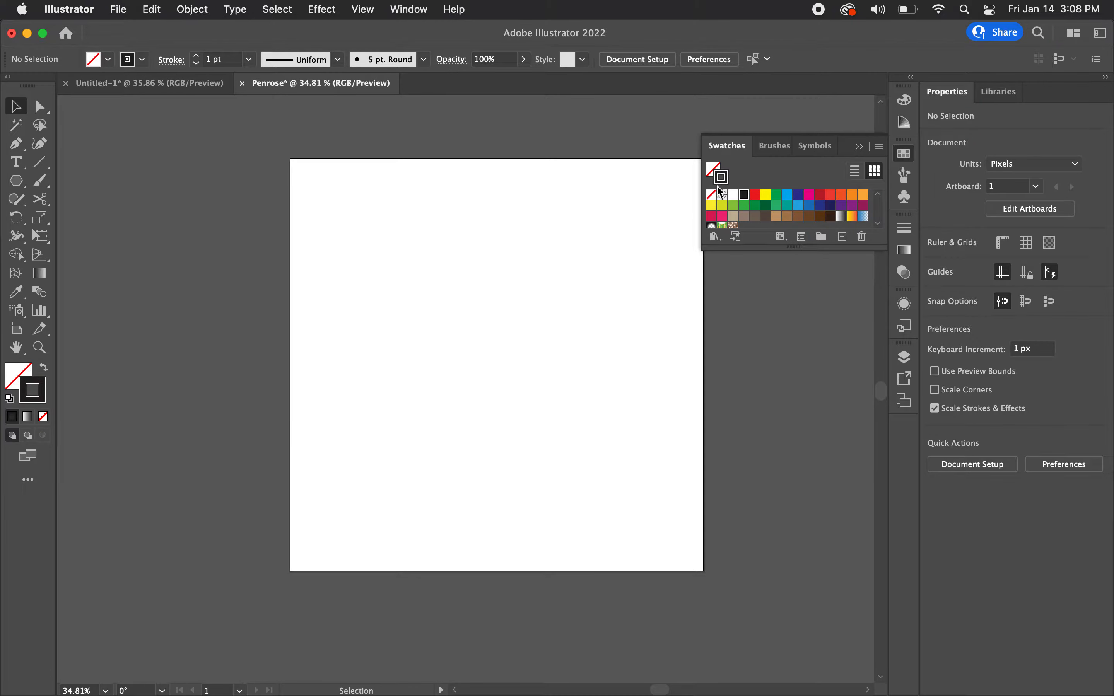
Step: Create a triangle on the artboard with the Polygon tool, using a 100 px radius and 3 sides
scroll(507, 305, "right", 3)
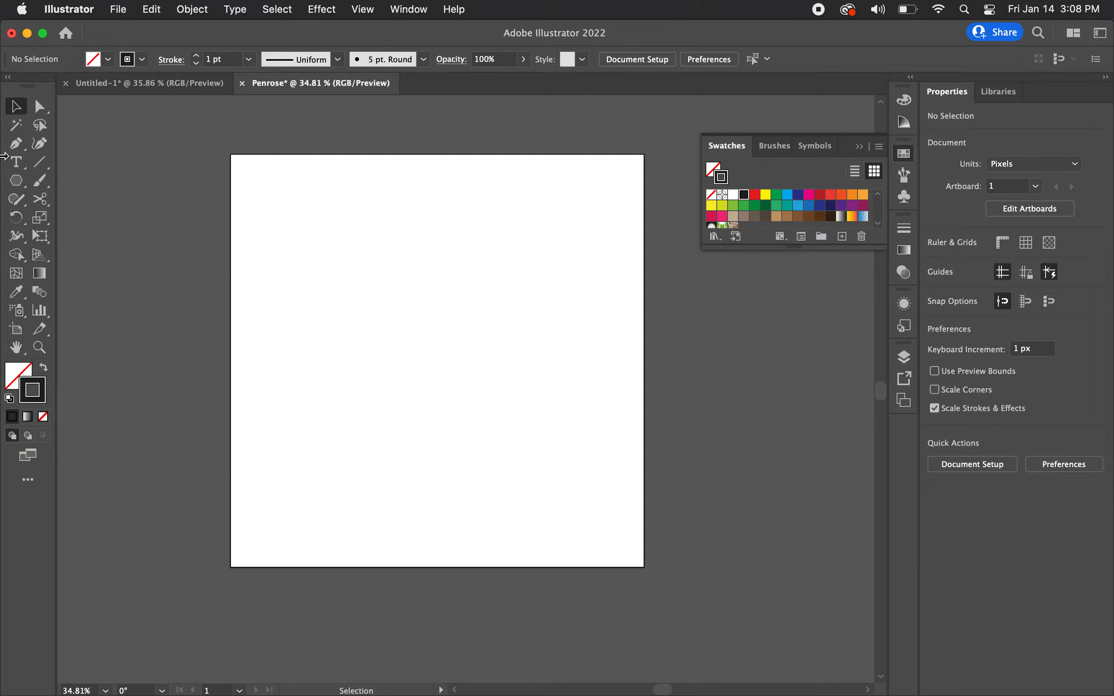
left_click(17, 184)
key("m")
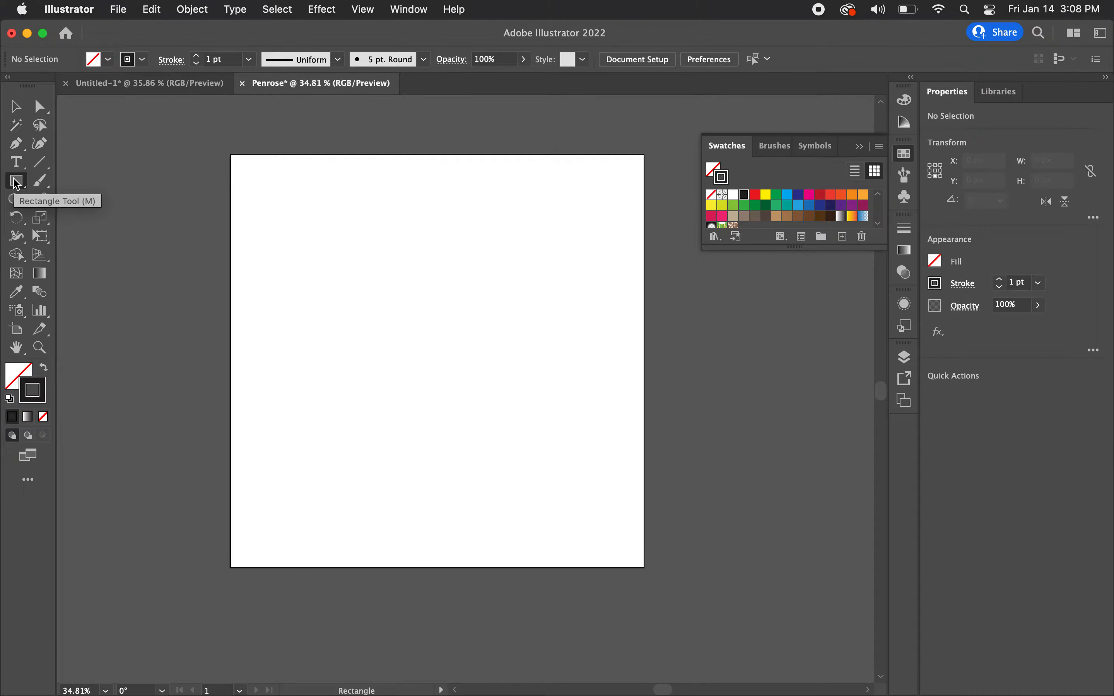
left_click(17, 183)
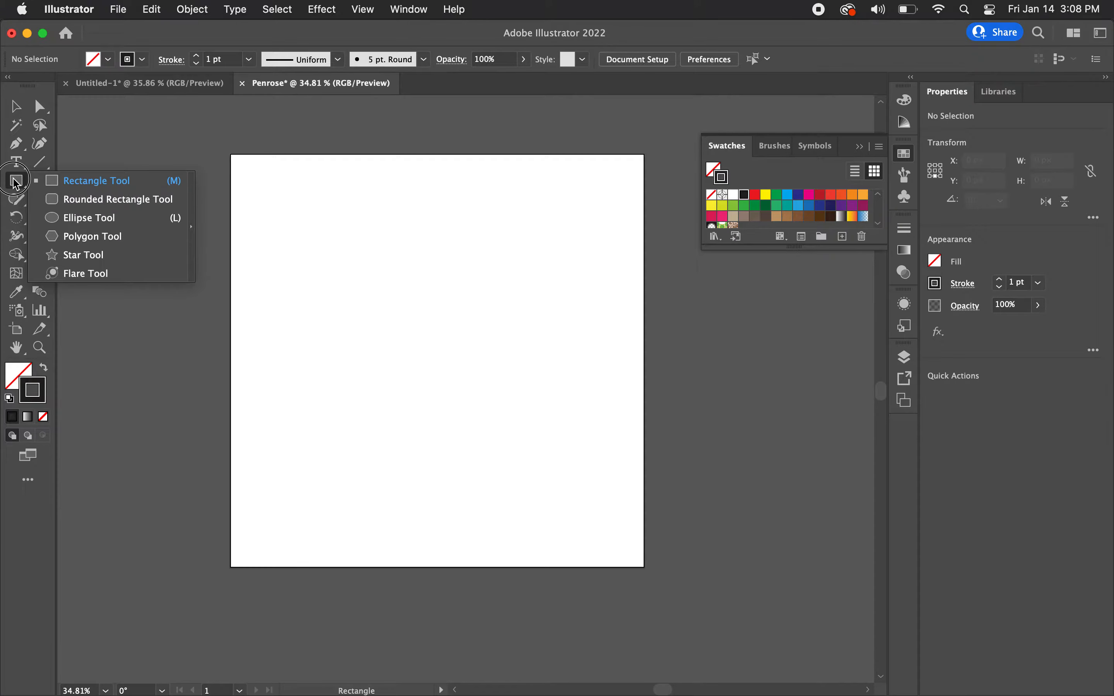
left_click(81, 236)
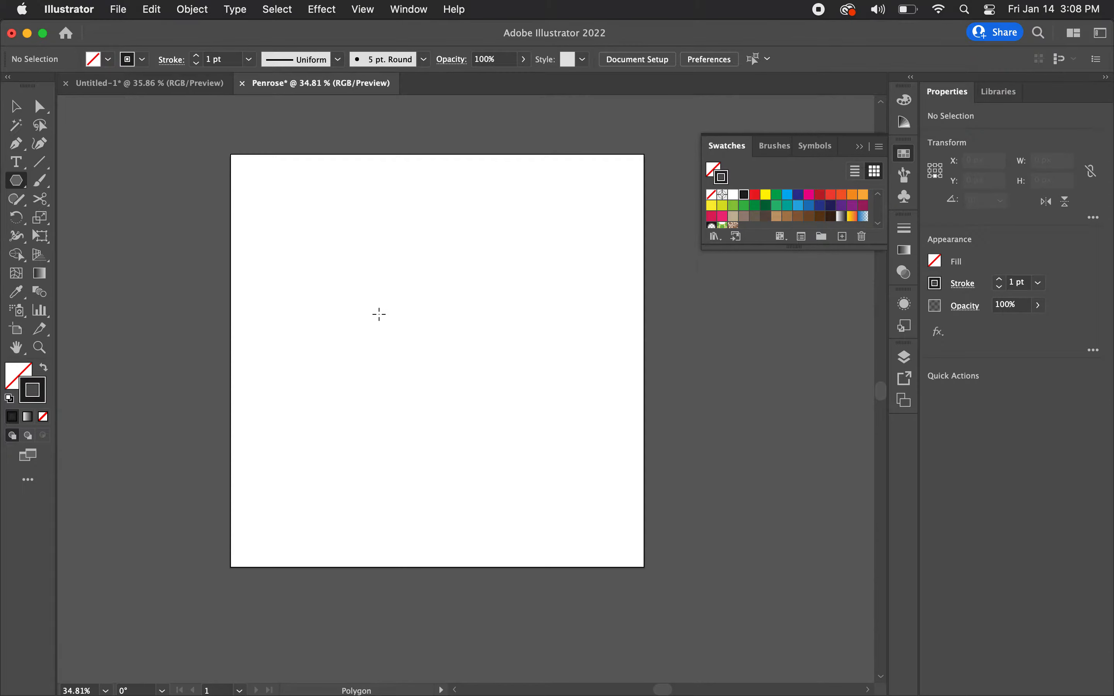
left_click(419, 331)
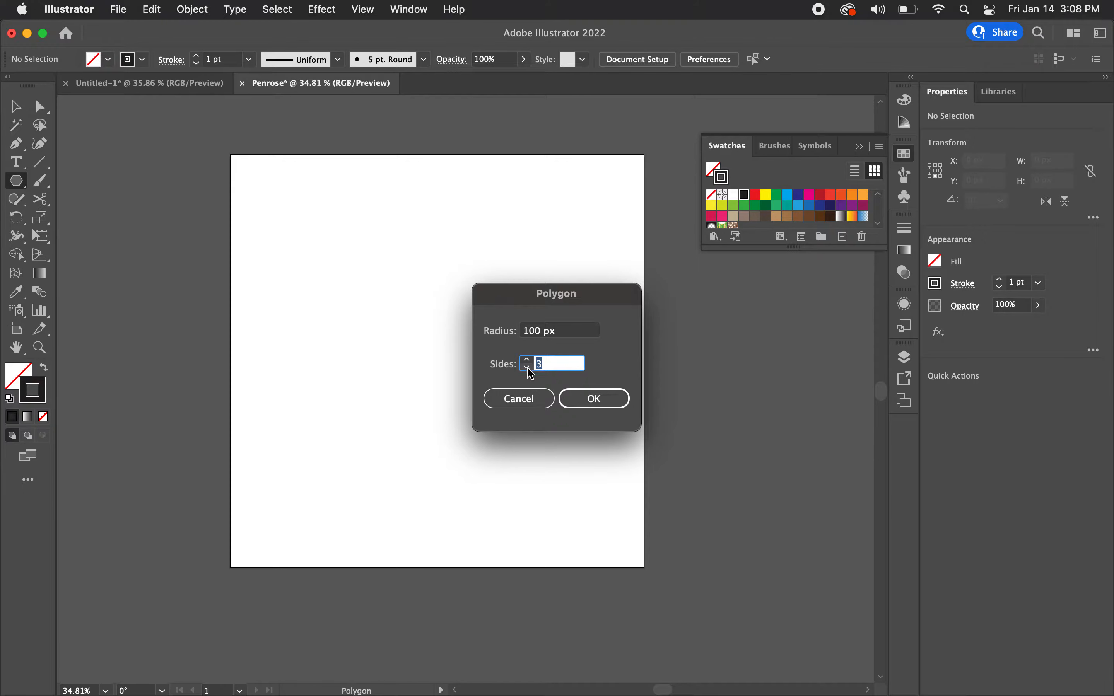
left_click(589, 398)
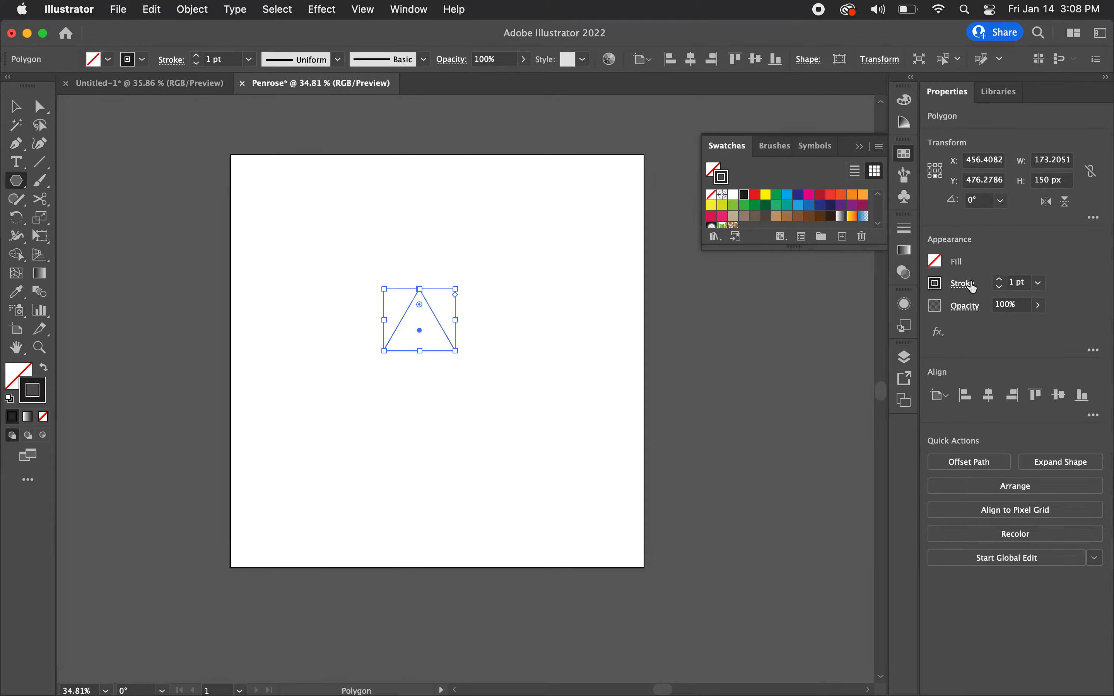
Step: Set the triangle's stroke to 5 pt with round caps and round corner joins, and deselect it
left_click(1003, 280)
left_click(1003, 281)
left_click(1003, 281)
left_click(1003, 281)
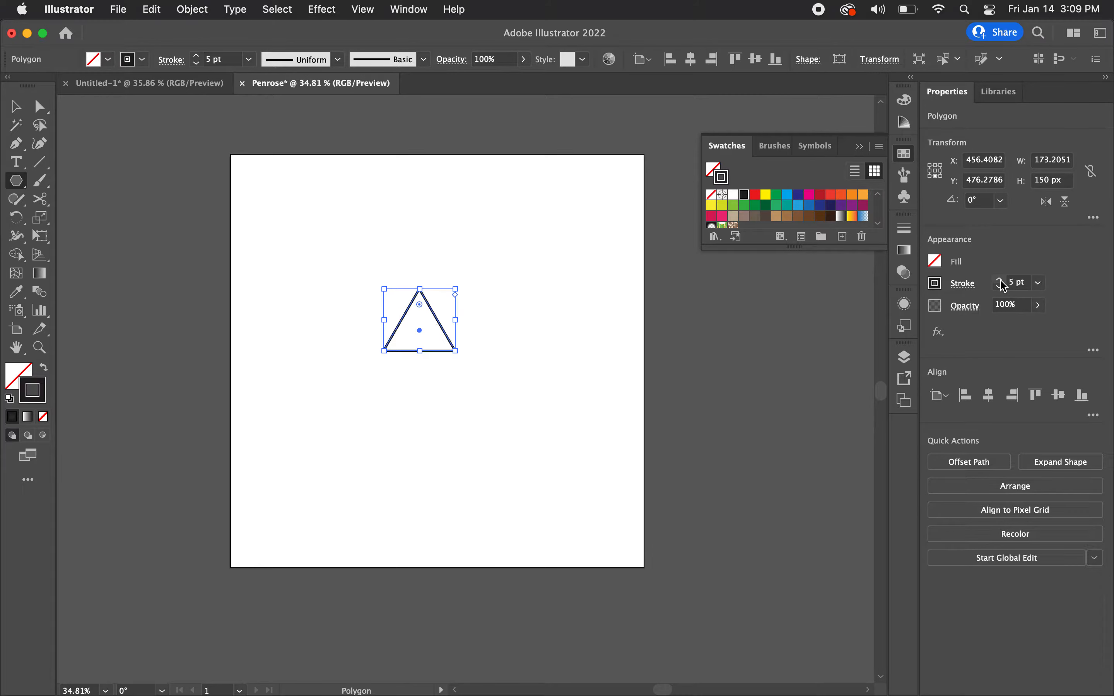
left_click(962, 283)
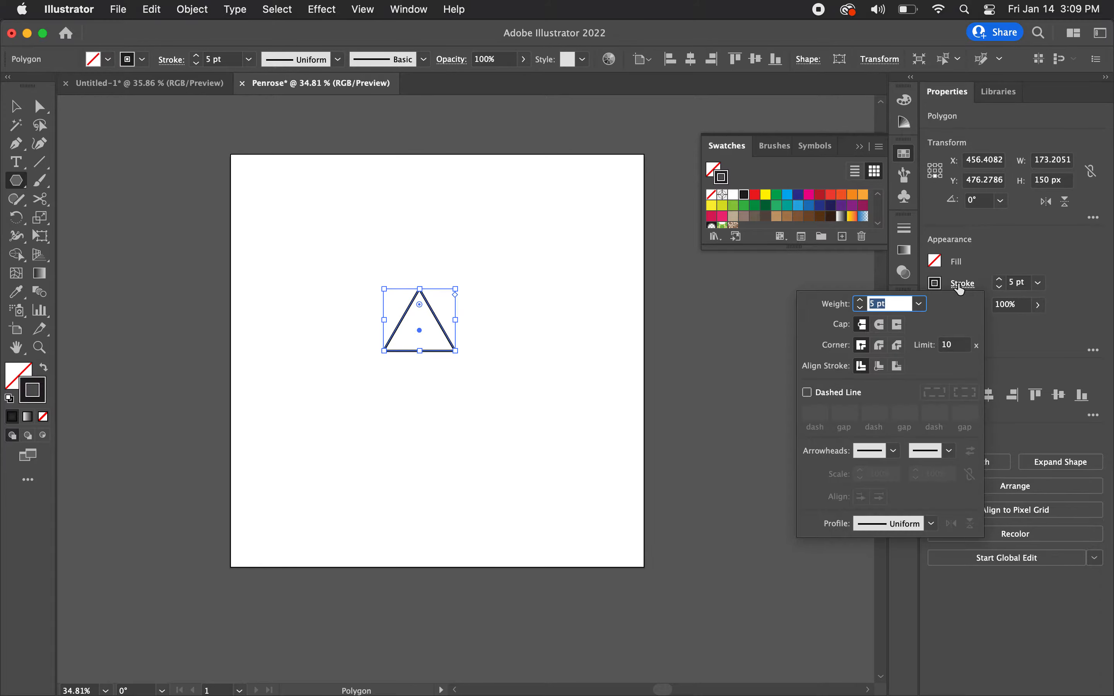
left_click(880, 327)
left_click(881, 348)
left_click(493, 313)
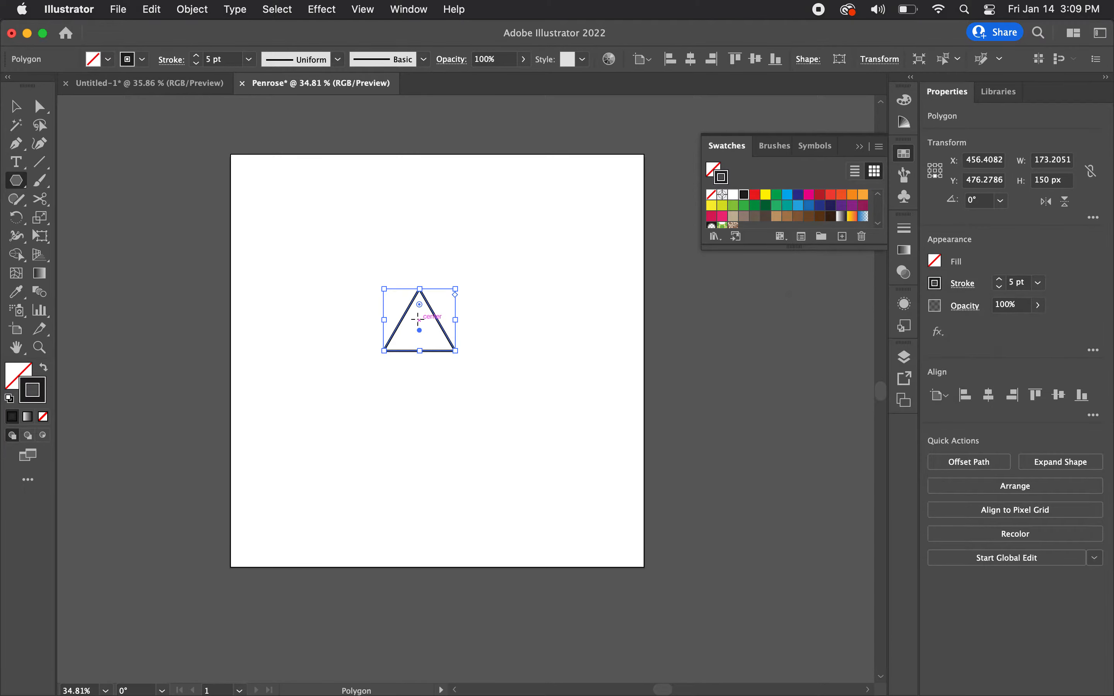
key("v")
left_click(509, 326)
scroll(456, 302, "up", 5)
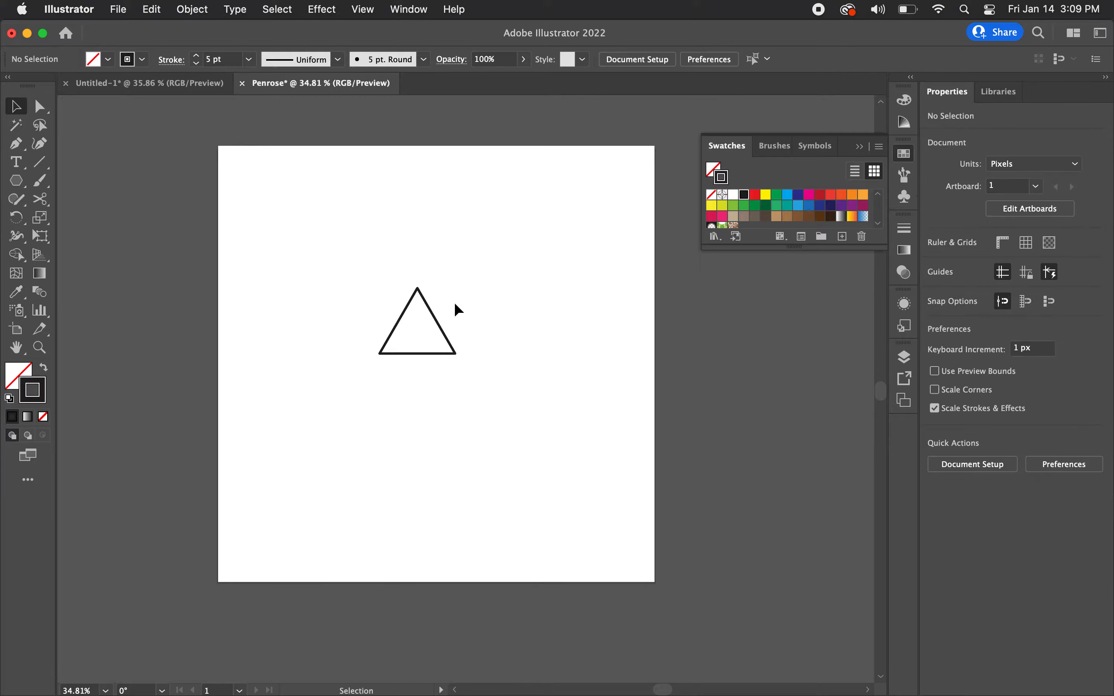
Step: Centre the triangle horizontally and vertically on the artboard
left_click(387, 386)
scroll(385, 397, "down", 4)
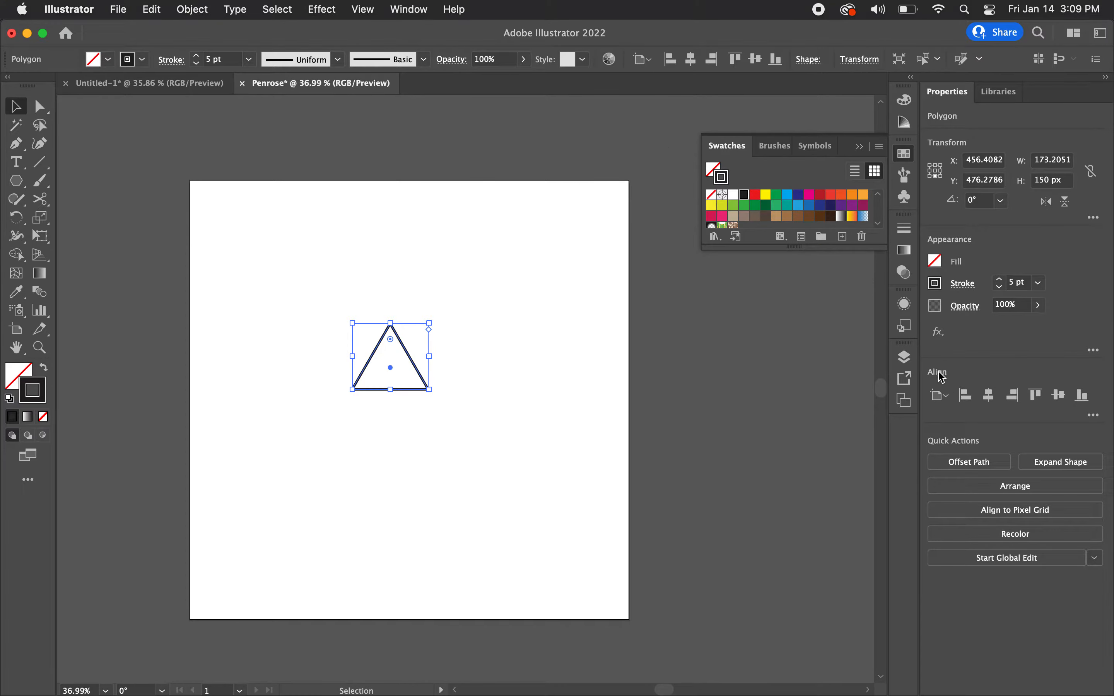
left_click(940, 396)
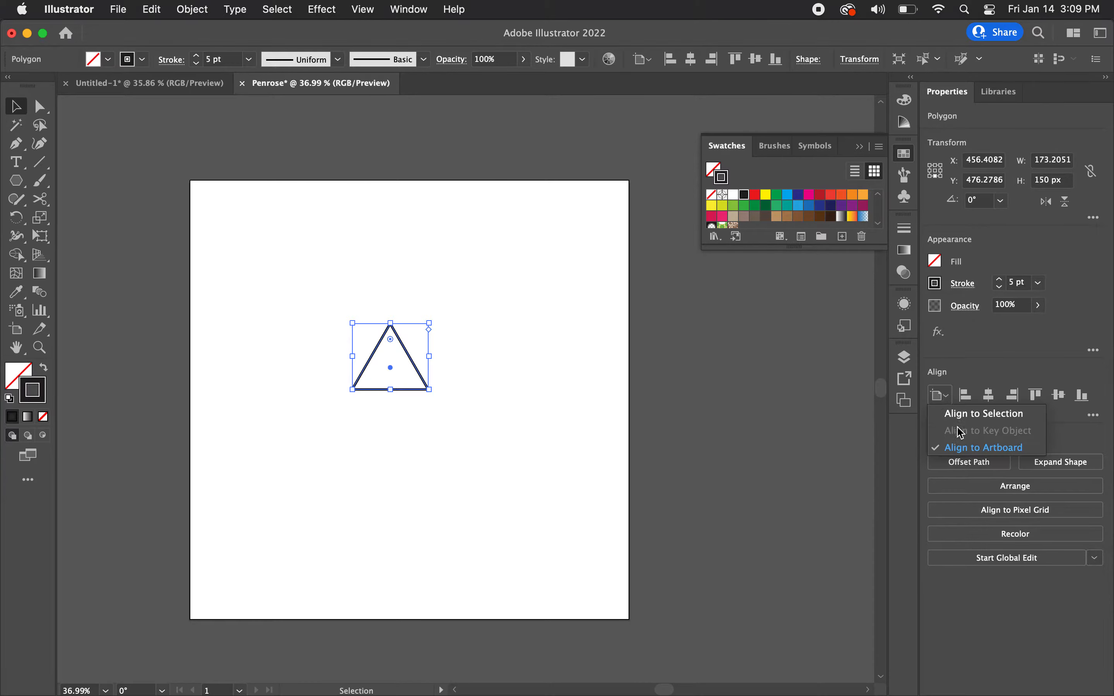
left_click(964, 449)
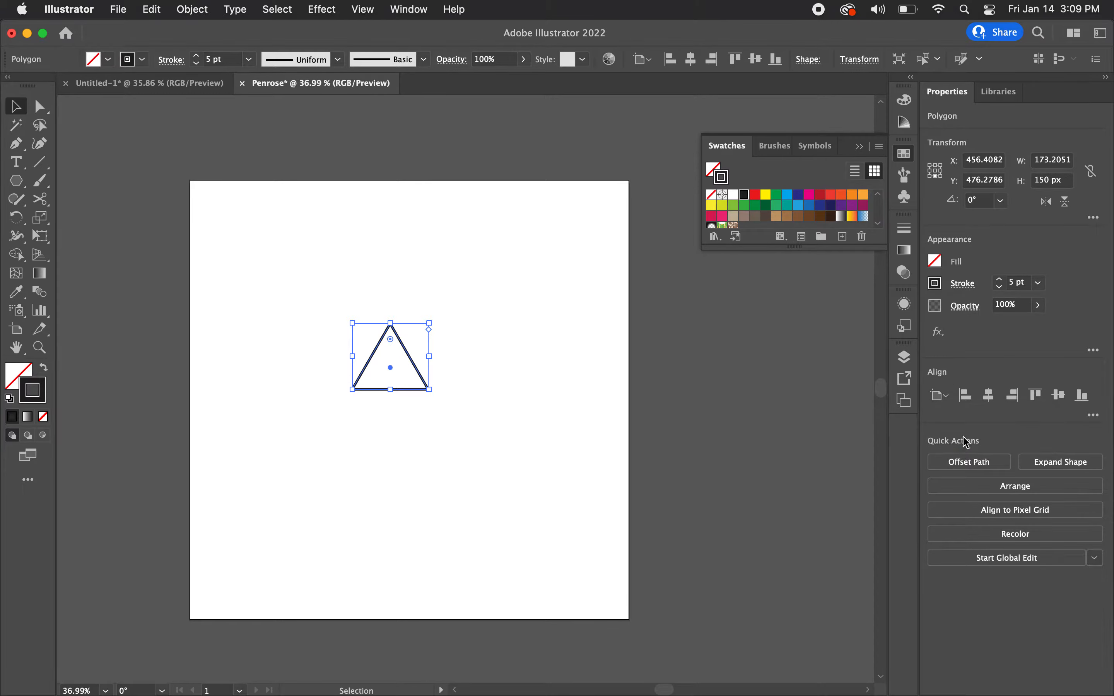
left_click(990, 397)
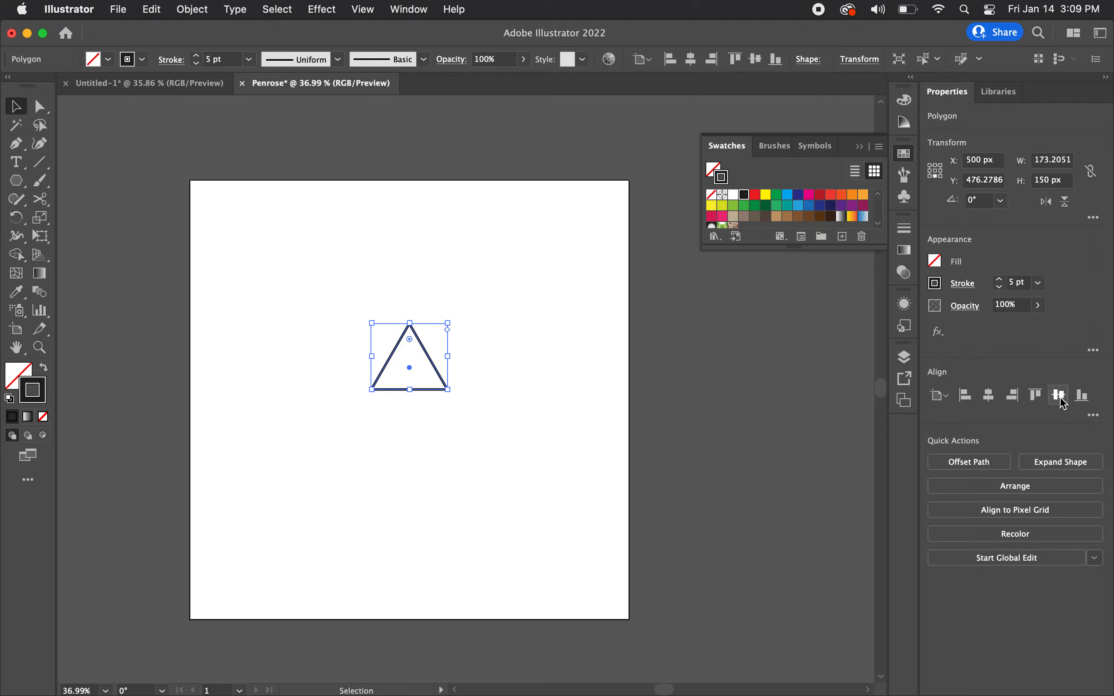
left_click(1062, 399)
left_click(520, 397)
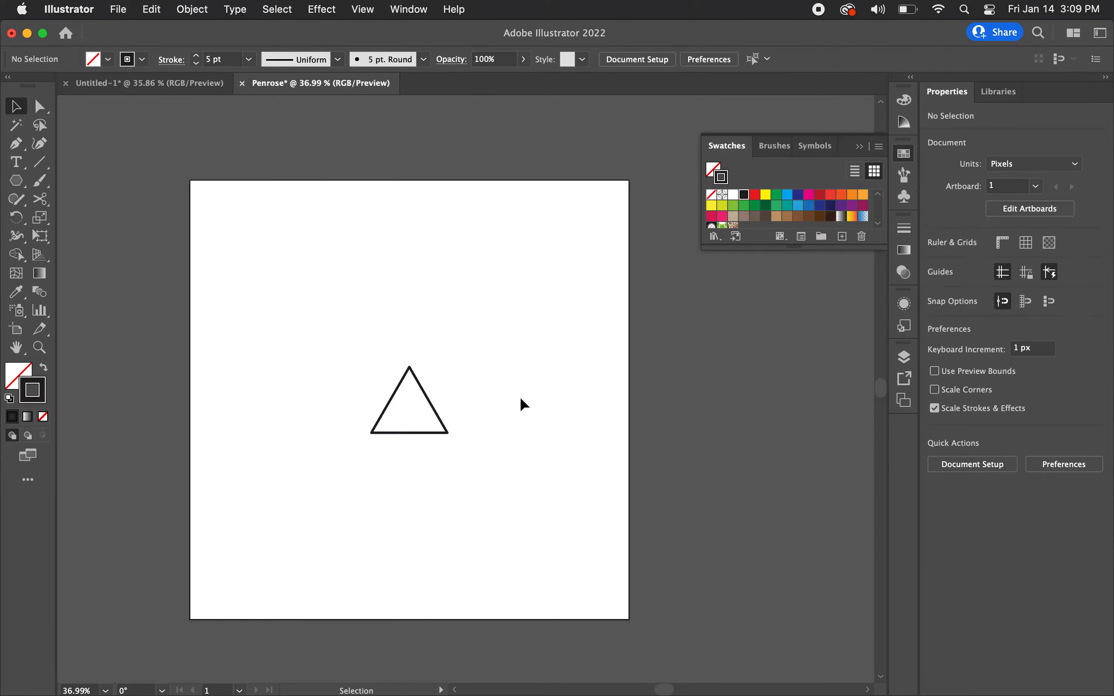
Step: Cut the triangle at its three corner anchor points with the Scissors tool to separate its sides
scroll(351, 453, "up", 4)
scroll(351, 452, "up", 3)
scroll(351, 452, "down", 4)
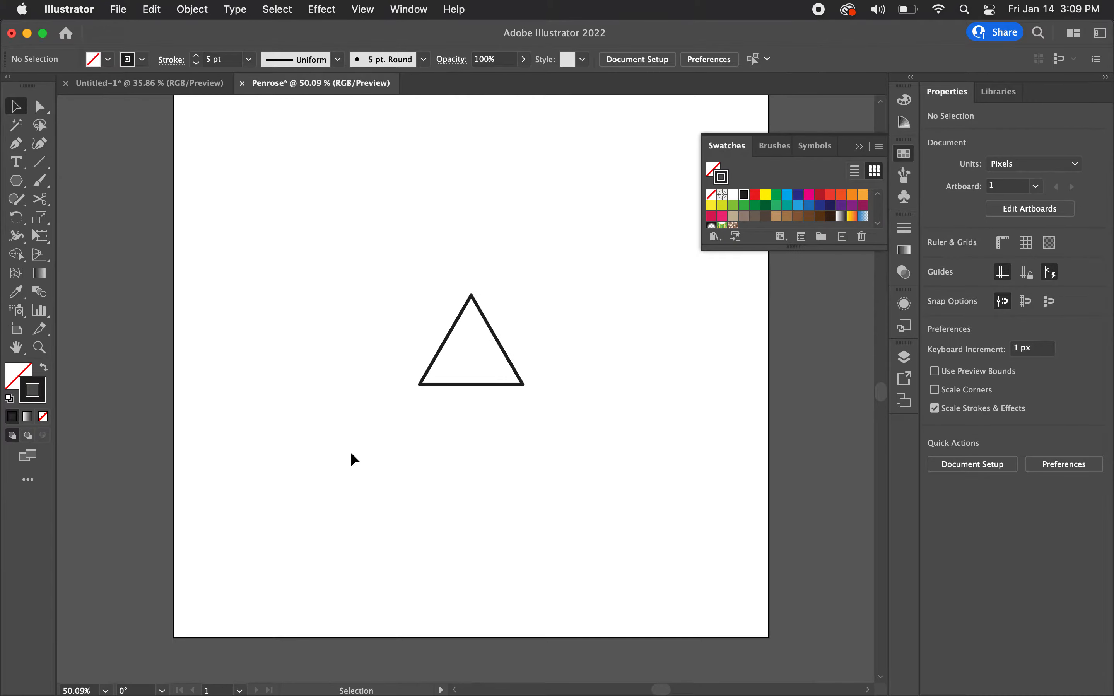
scroll(434, 358, "up", 4)
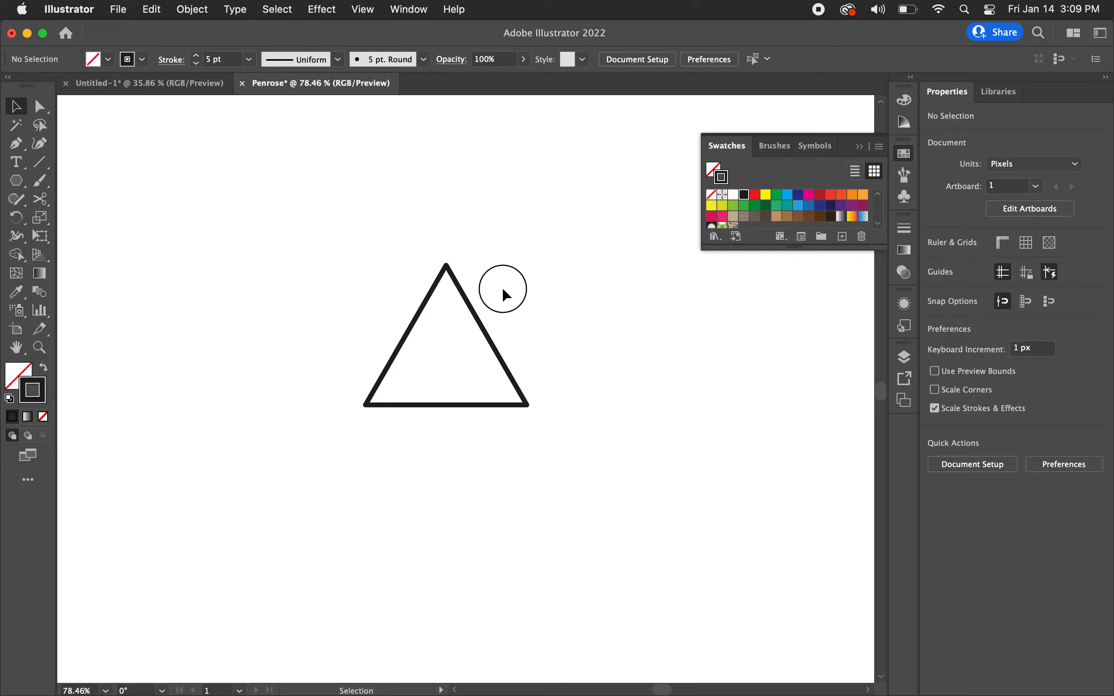
left_click_drag(502, 287, 392, 440)
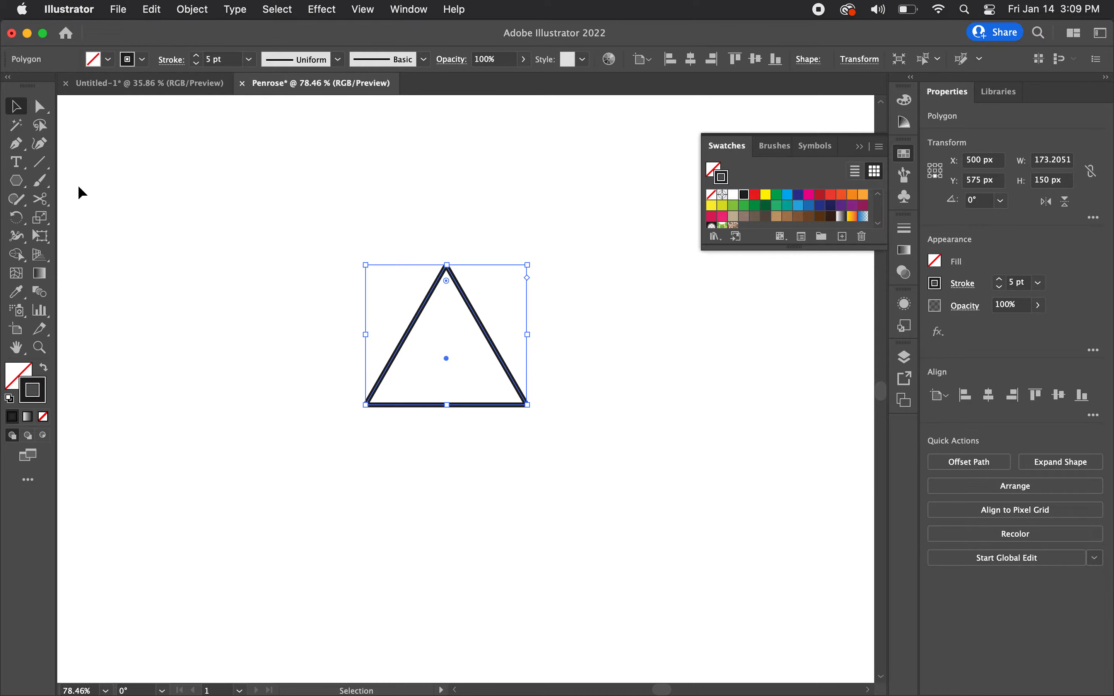
left_click(40, 200)
scroll(435, 314, "up", 5)
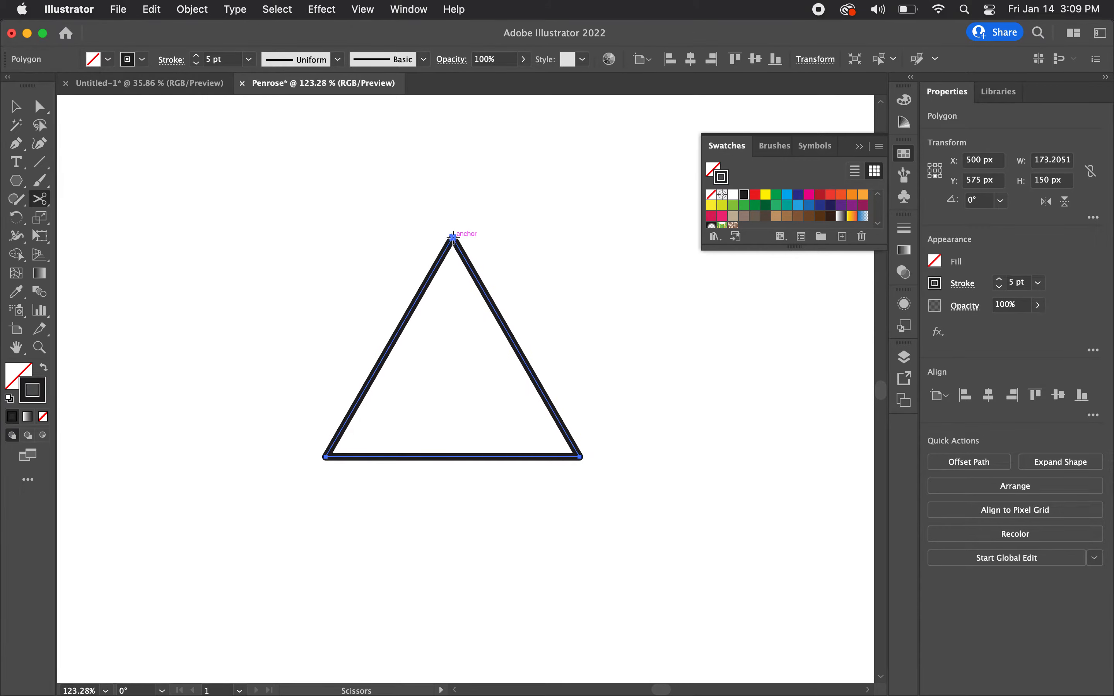
left_click(453, 237)
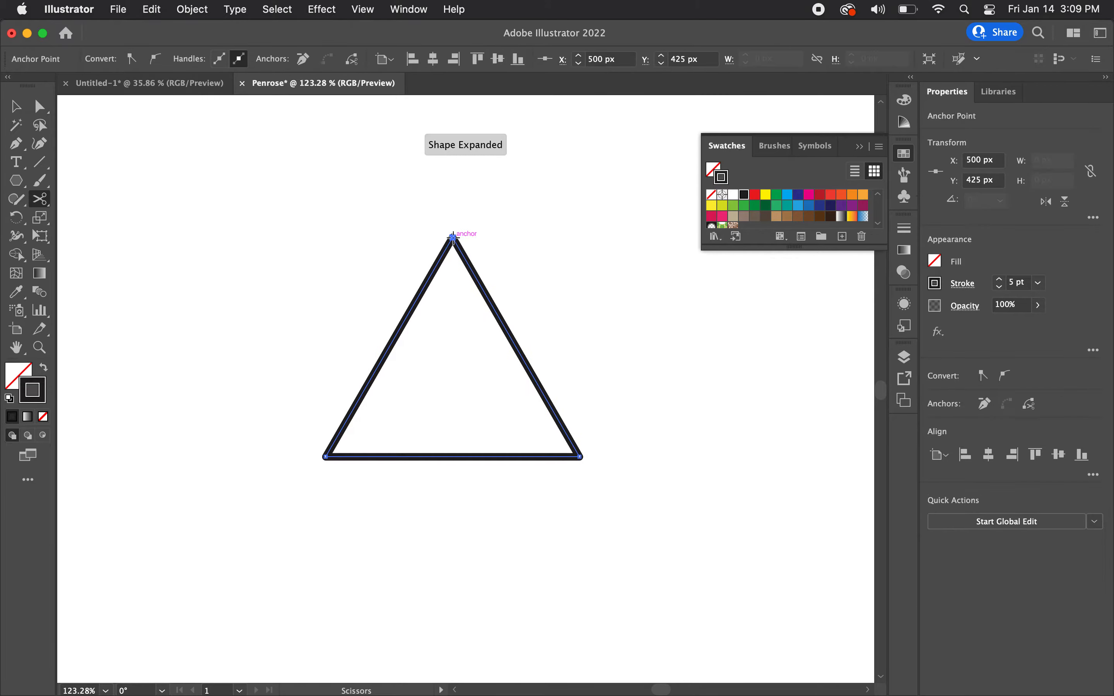
left_click(326, 457)
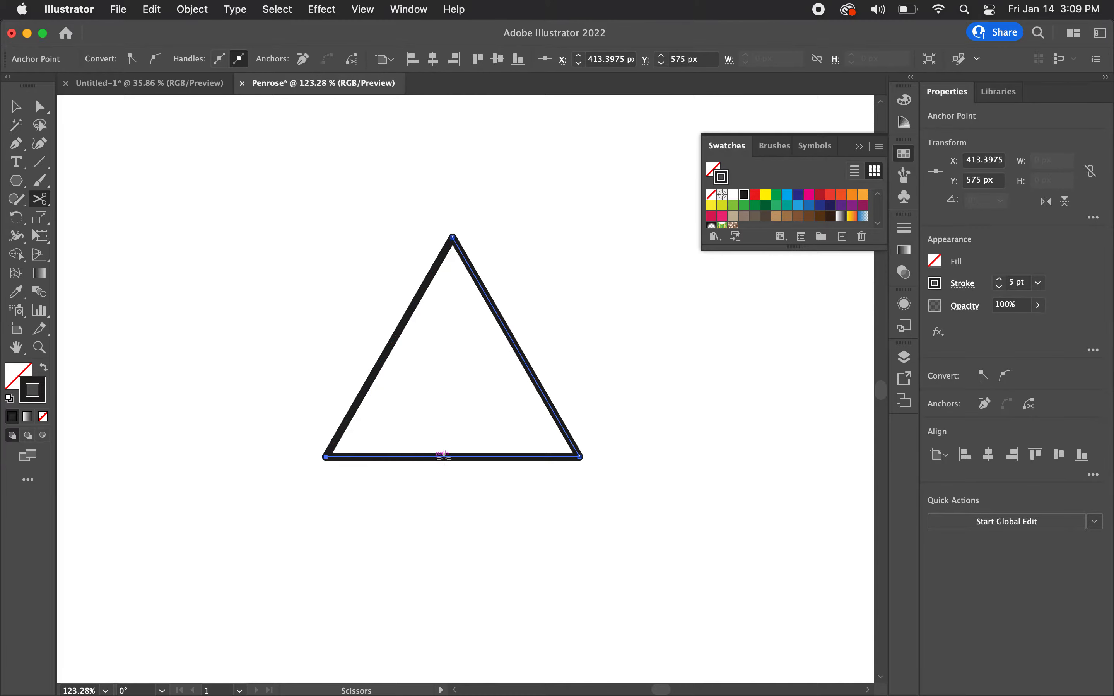
left_click(581, 457)
key("v")
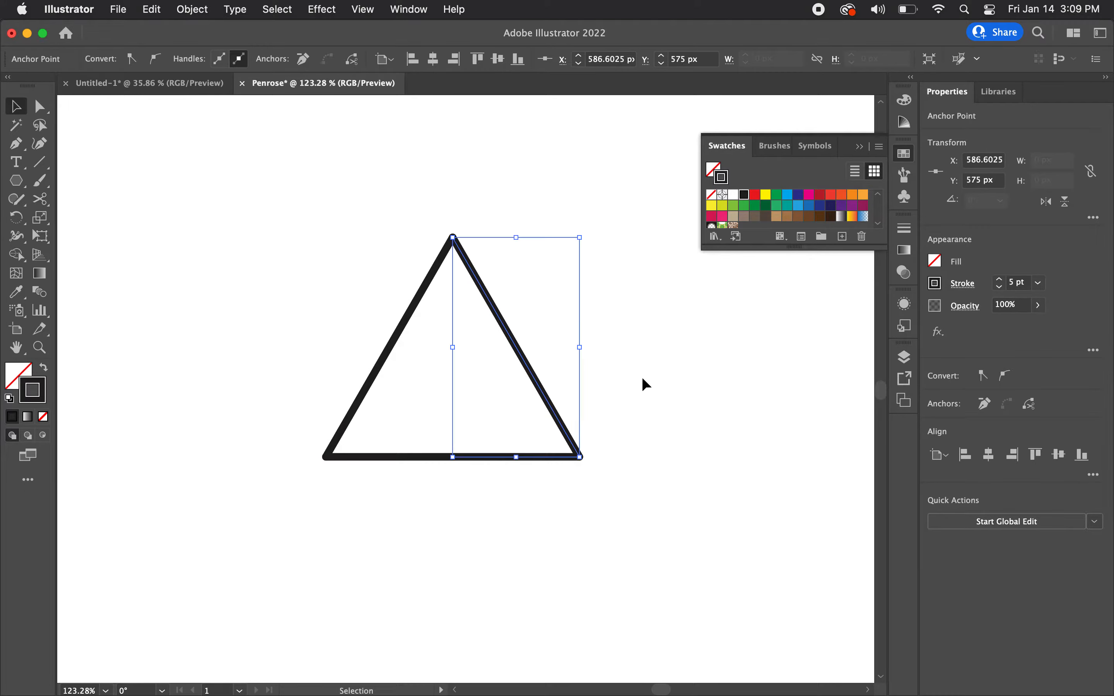
Step: Try moving the three cut sides of the triangle apart, and undo the moves
left_click(517, 370)
left_click_drag(525, 366, 582, 366)
left_click_drag(455, 457, 455, 472)
left_click_drag(400, 338, 373, 331)
key("super+z")
key("super+z")
key("super+z")
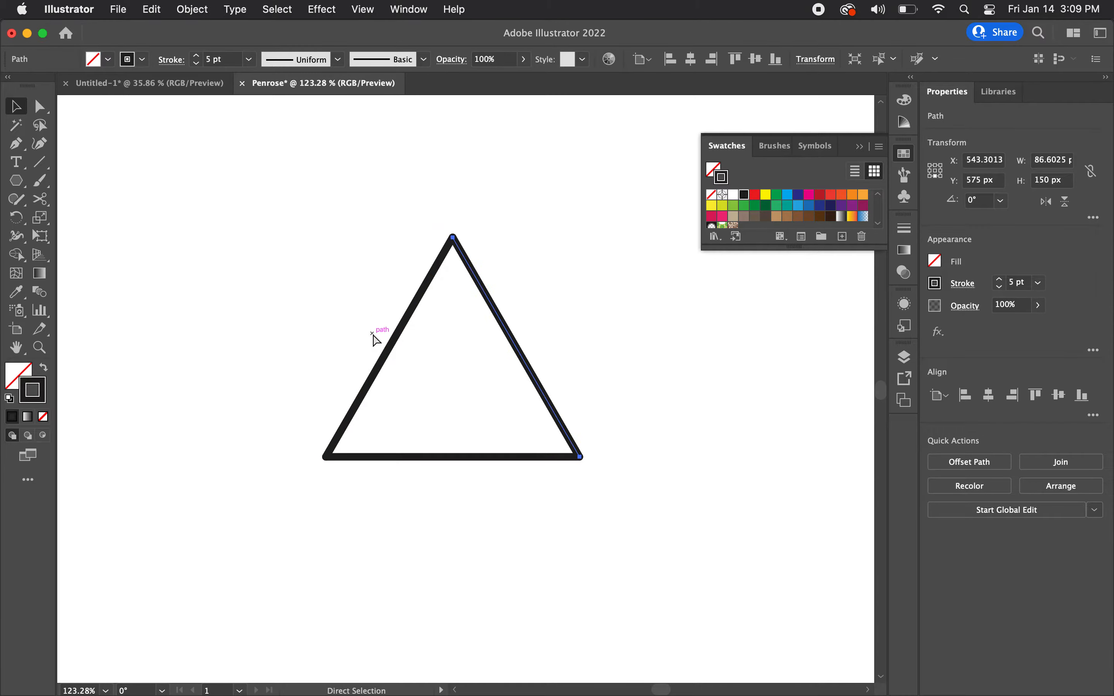
key("v")
left_click(649, 375)
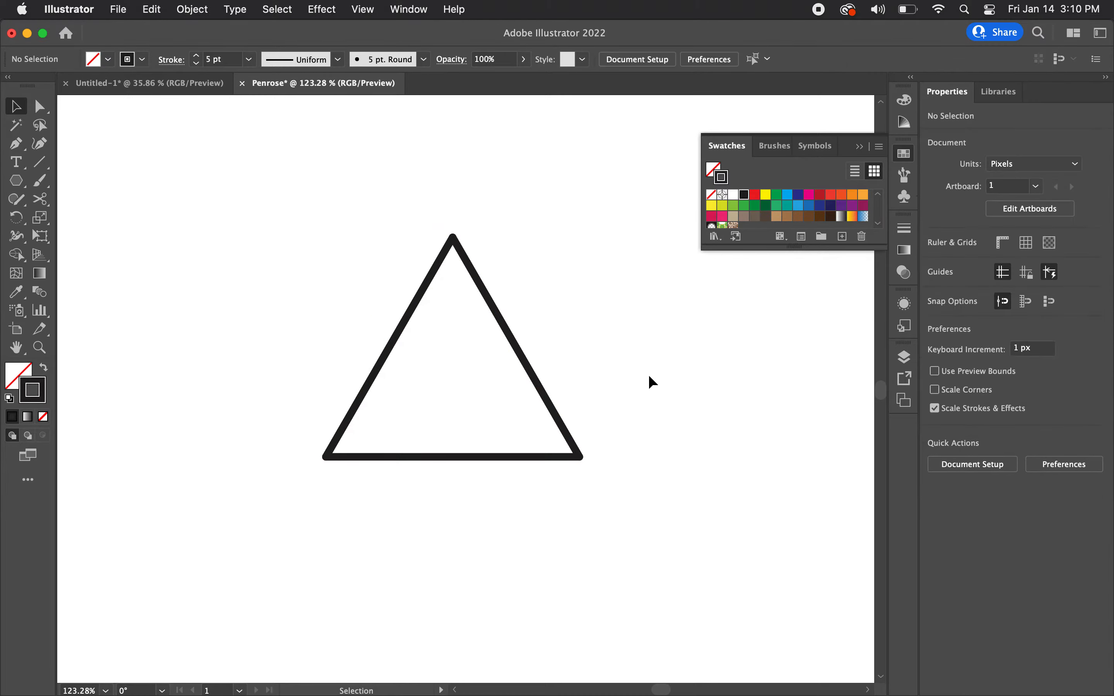
Step: Extend the triangle's base line horizontally by moving its right end anchor about 36 px outward
left_click(553, 458)
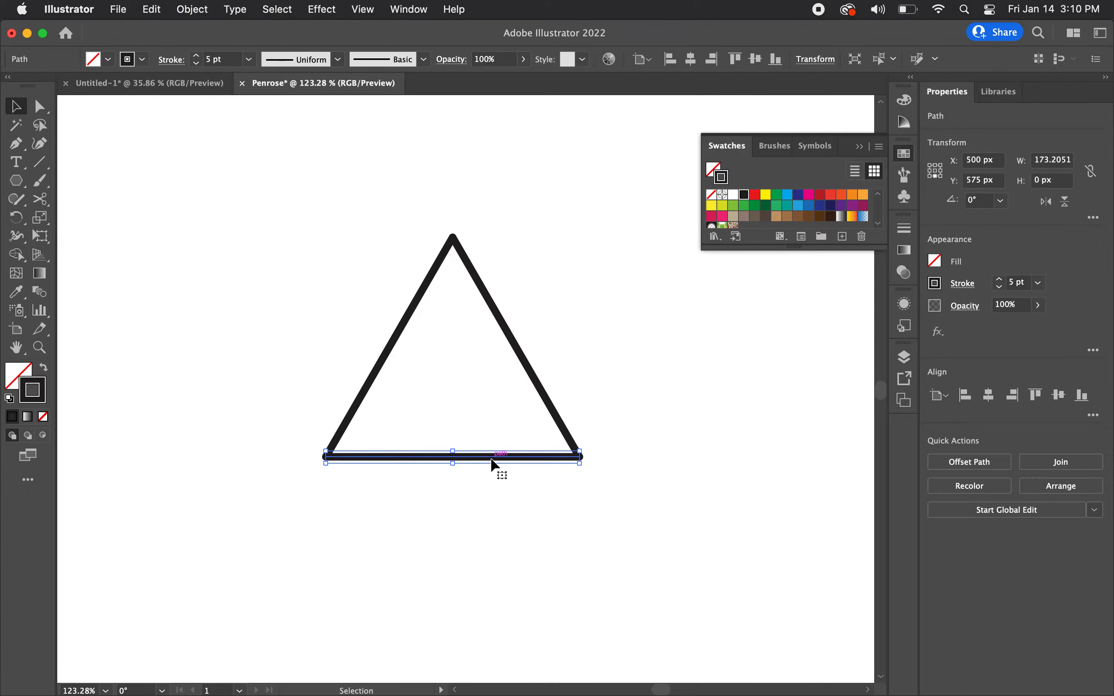
left_click(41, 112)
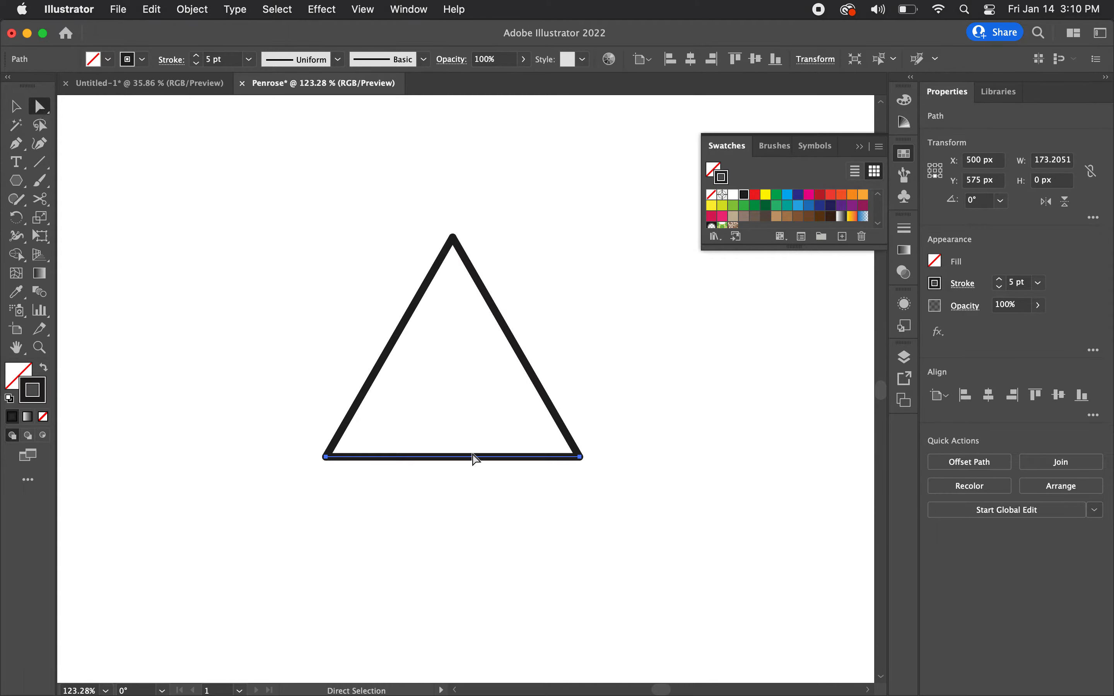
left_click(580, 457)
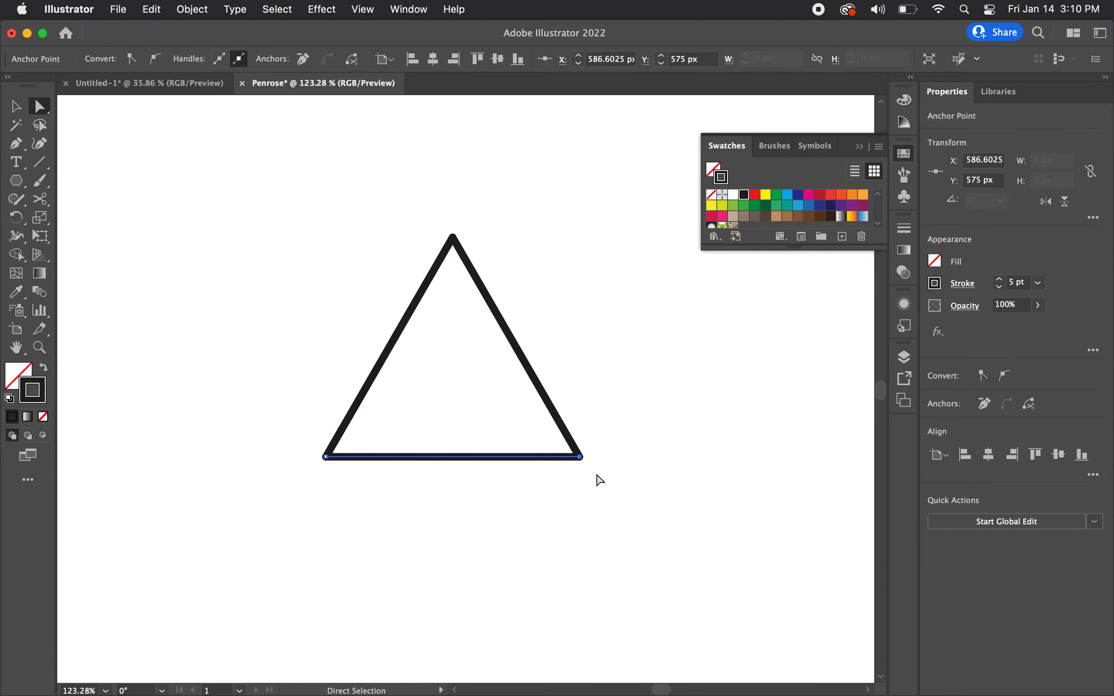
left_click_drag(581, 461, 633, 457)
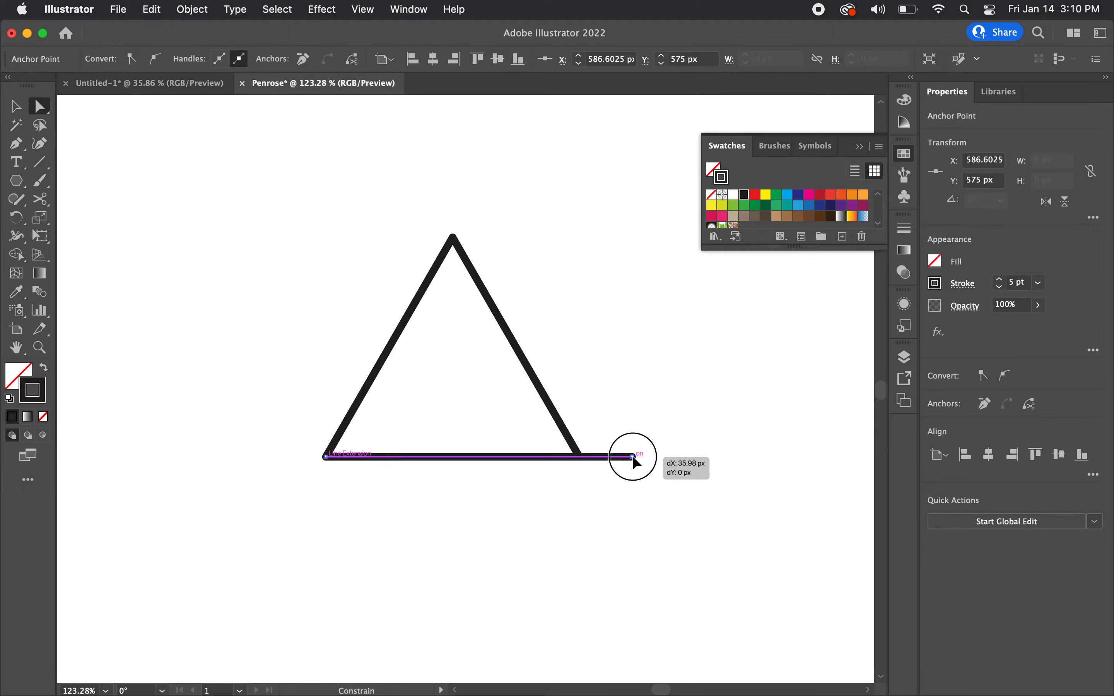
left_click_drag(632, 457, 633, 457)
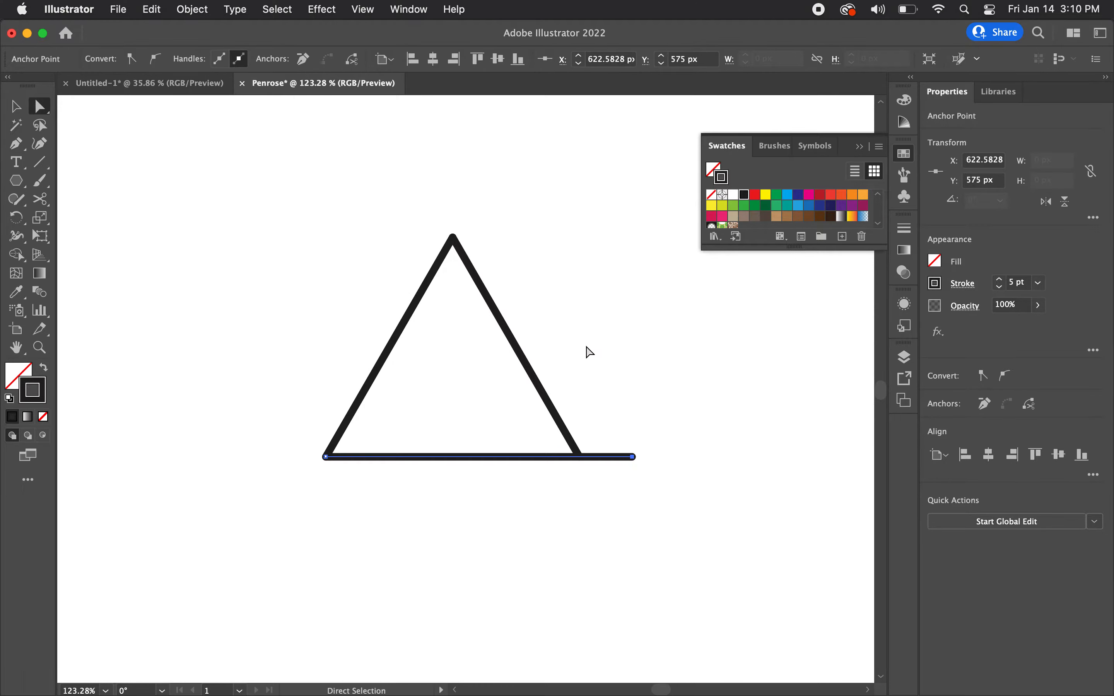
Step: Extend the triangle's right side past the apex along its own direction, moving its upper anchor to about X 480, Y 391 px
left_click(499, 316)
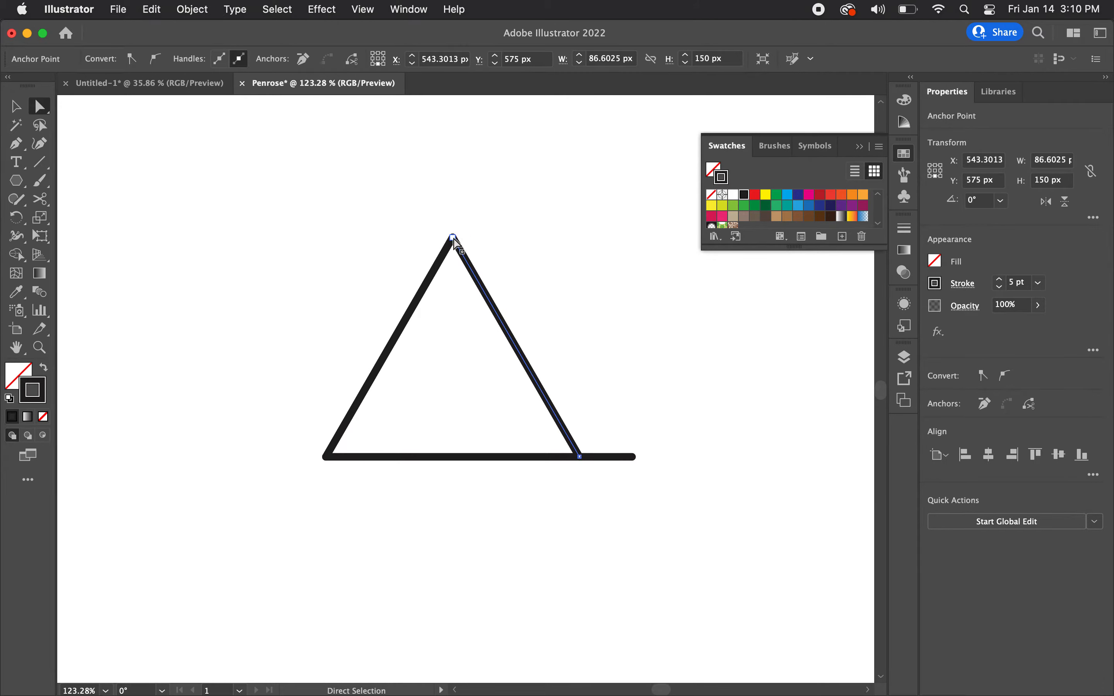
left_click_drag(453, 239, 421, 185)
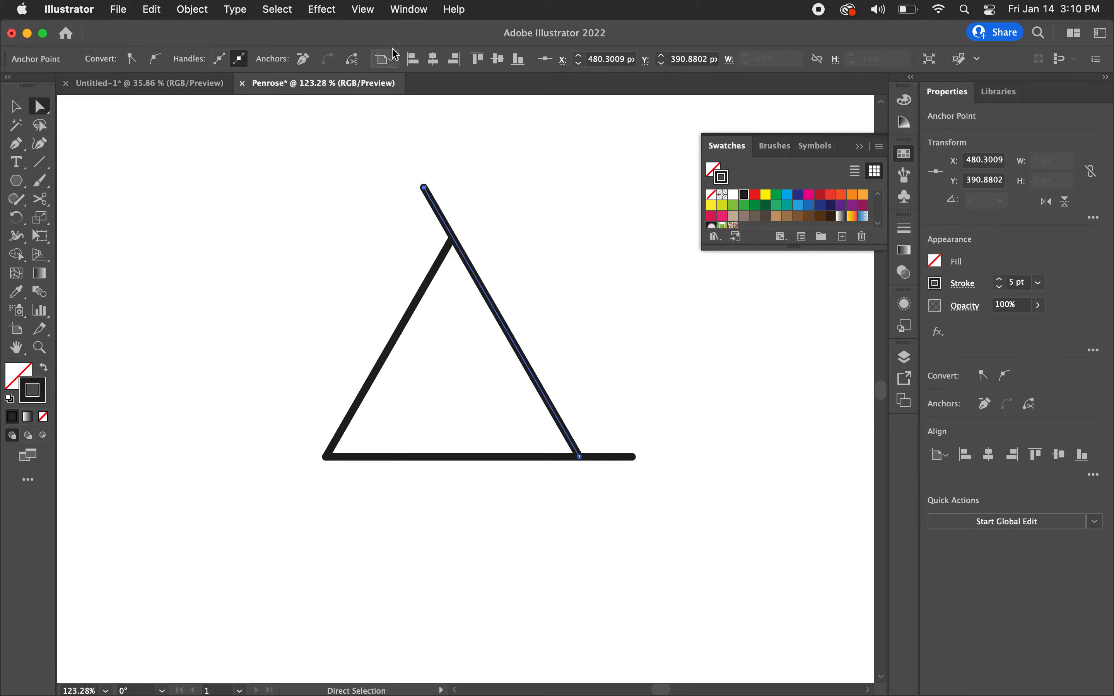
left_click(363, 9)
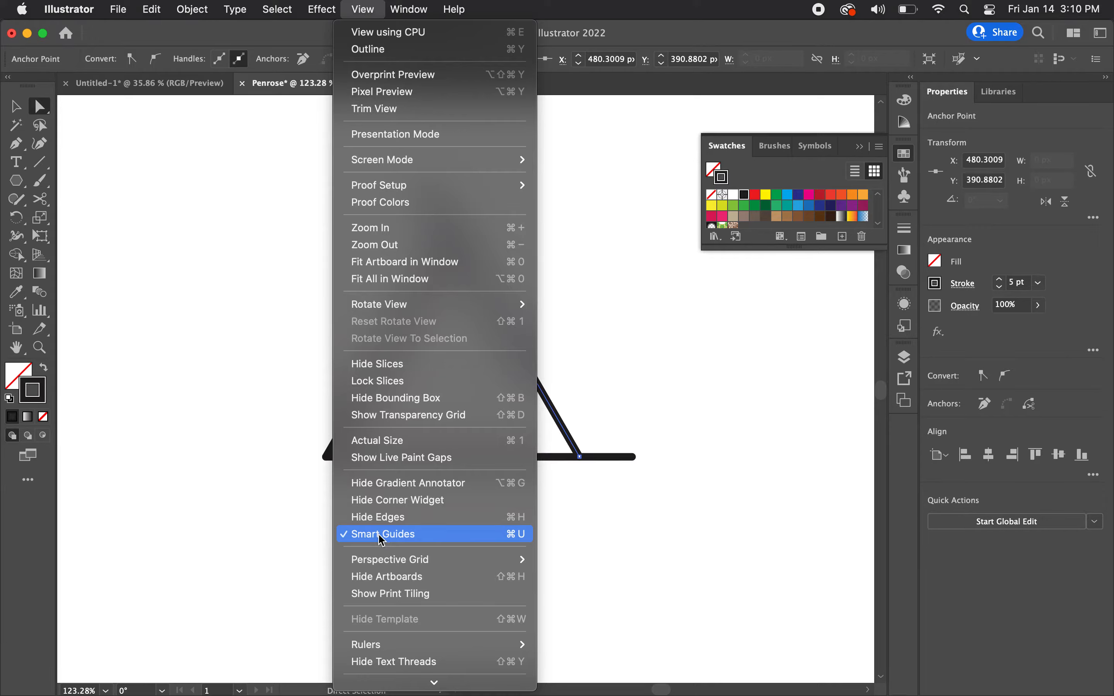
left_click(247, 386)
left_click(272, 369)
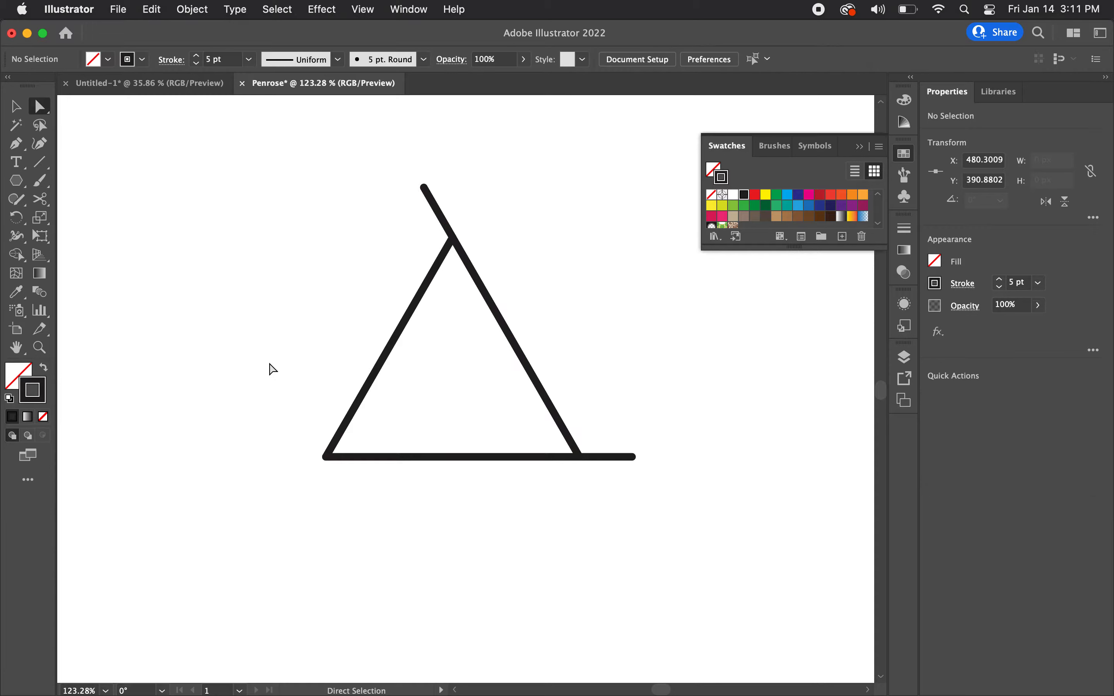
Step: Extend the triangle's left side past the lower-left corner along its own direction, moving its end anchor to about X 394, Y 609 px
left_click(394, 350)
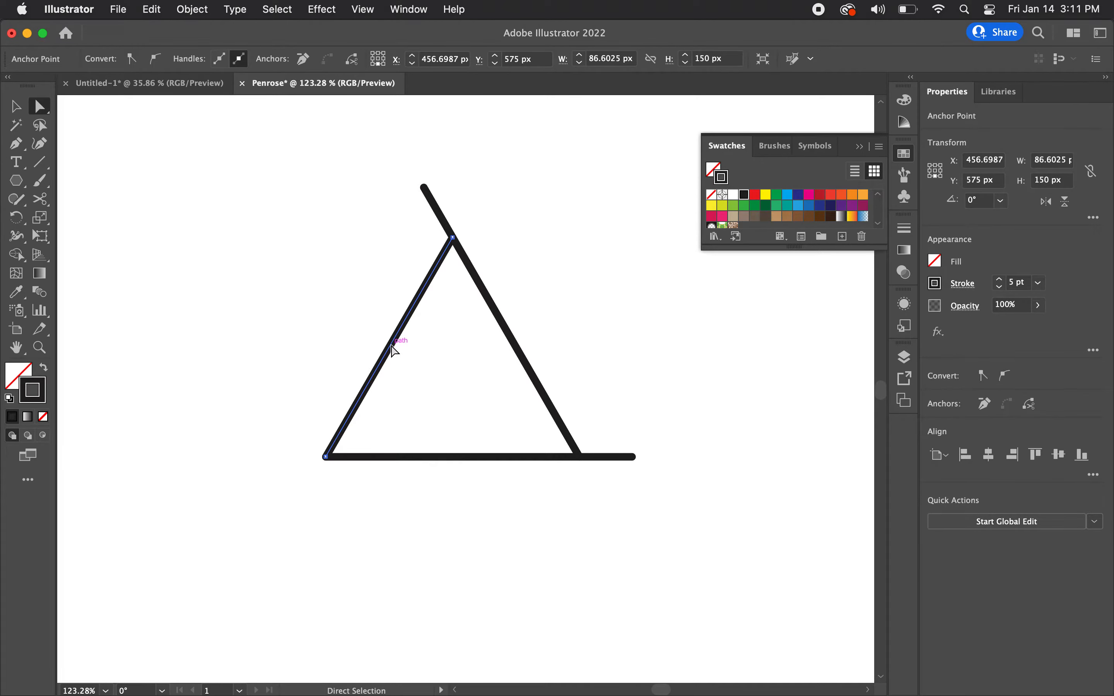
left_click(326, 458)
left_click_drag(326, 459, 296, 505)
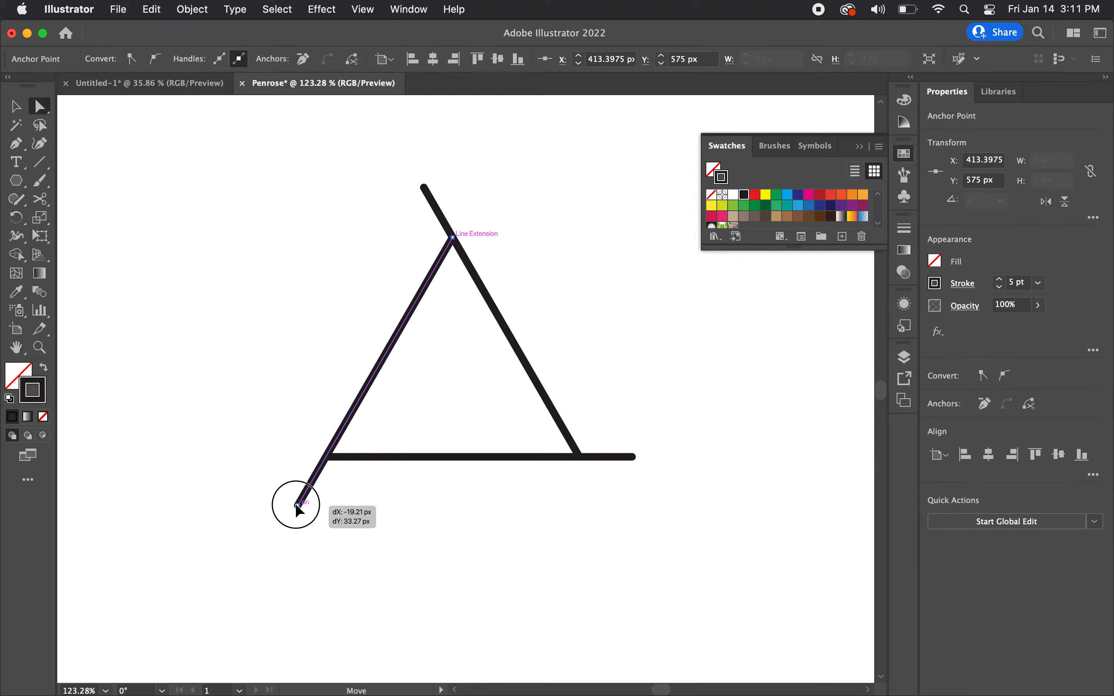
left_click_drag(296, 506, 296, 507)
left_click_drag(296, 506, 297, 506)
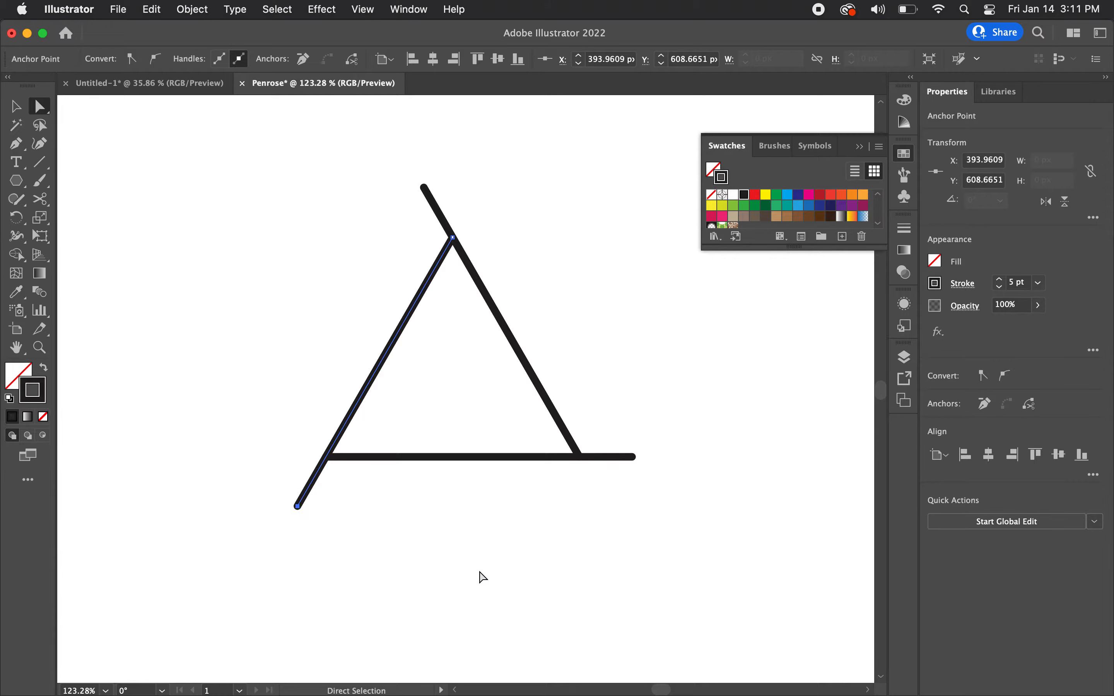
left_click(691, 400)
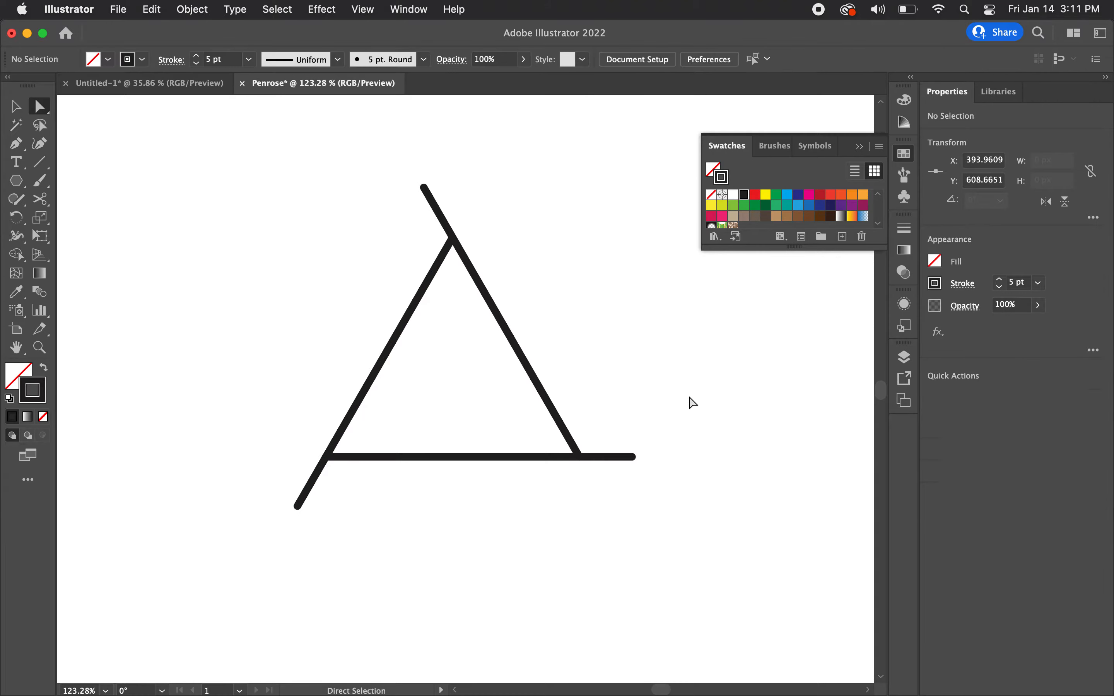
Step: With the Pen tool, draw a segment about 302 px long from the right side's extended upper end, down-left roughly parallel to the left side
scroll(690, 405, "down", 1)
scroll(690, 405, "down", 1)
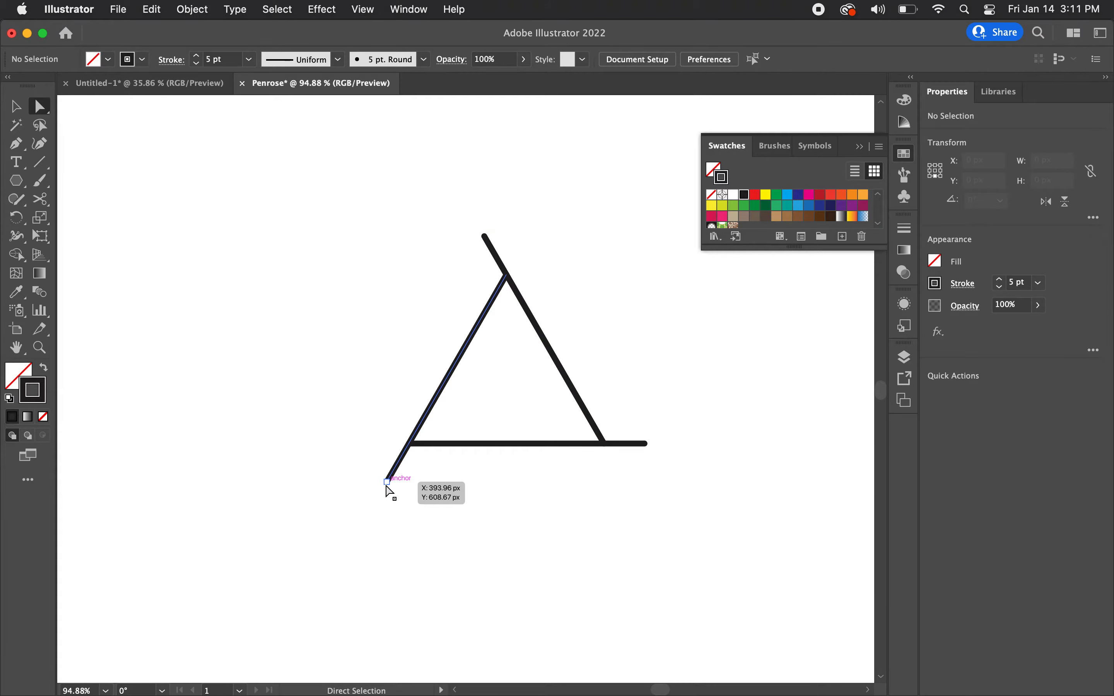
key("p")
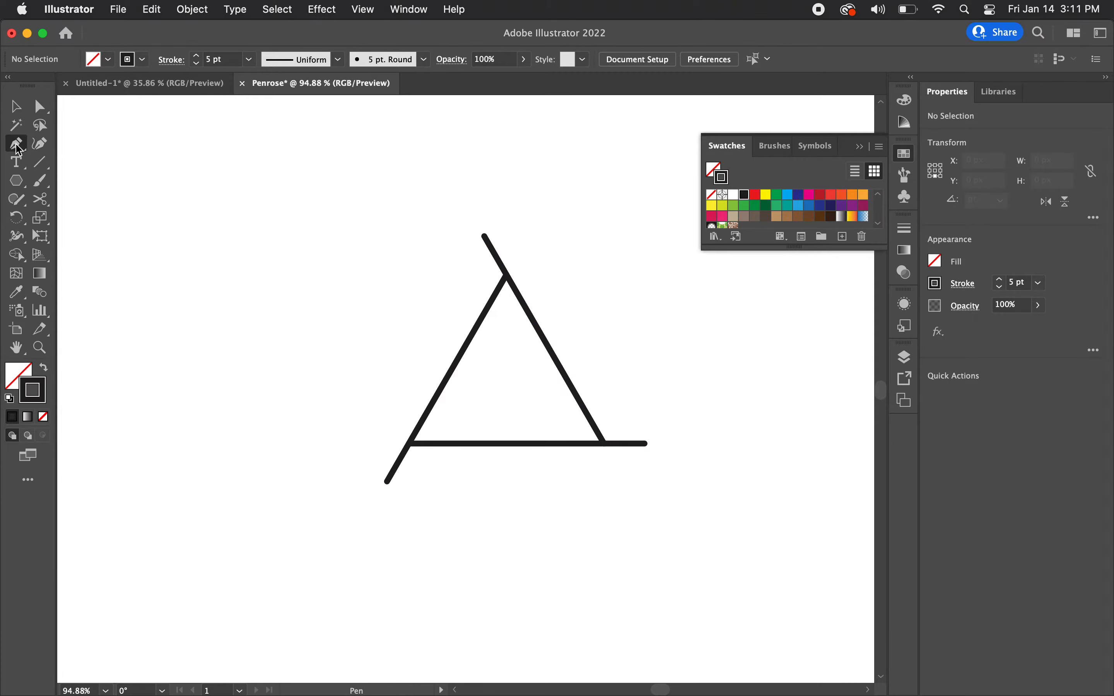
left_click(484, 236)
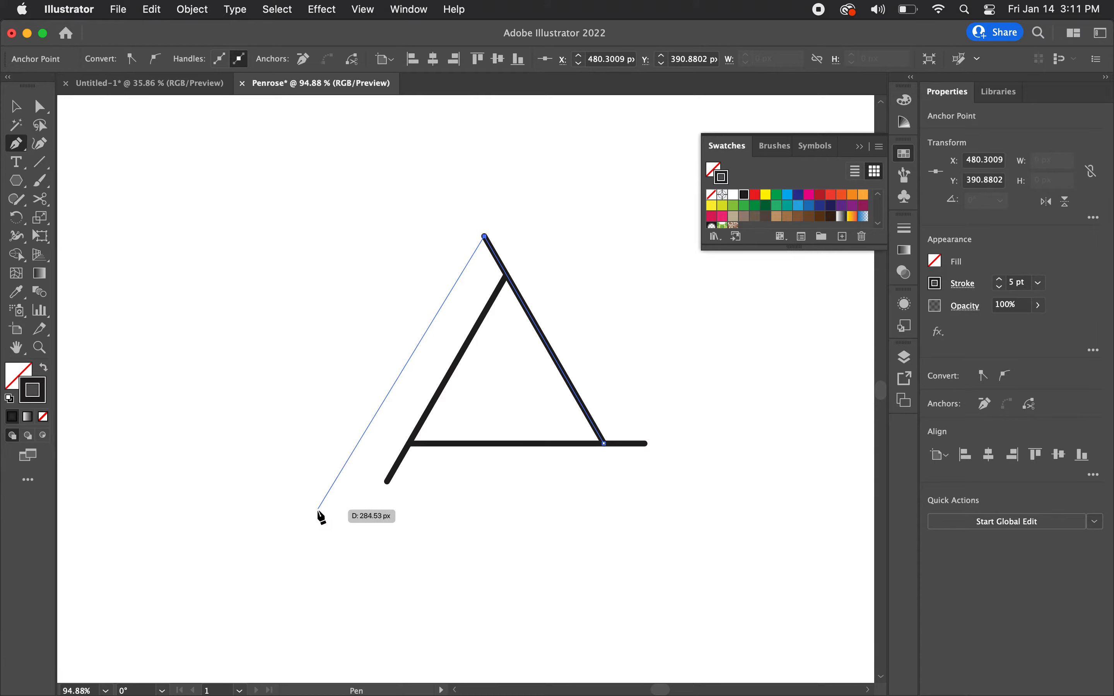
left_click(306, 526)
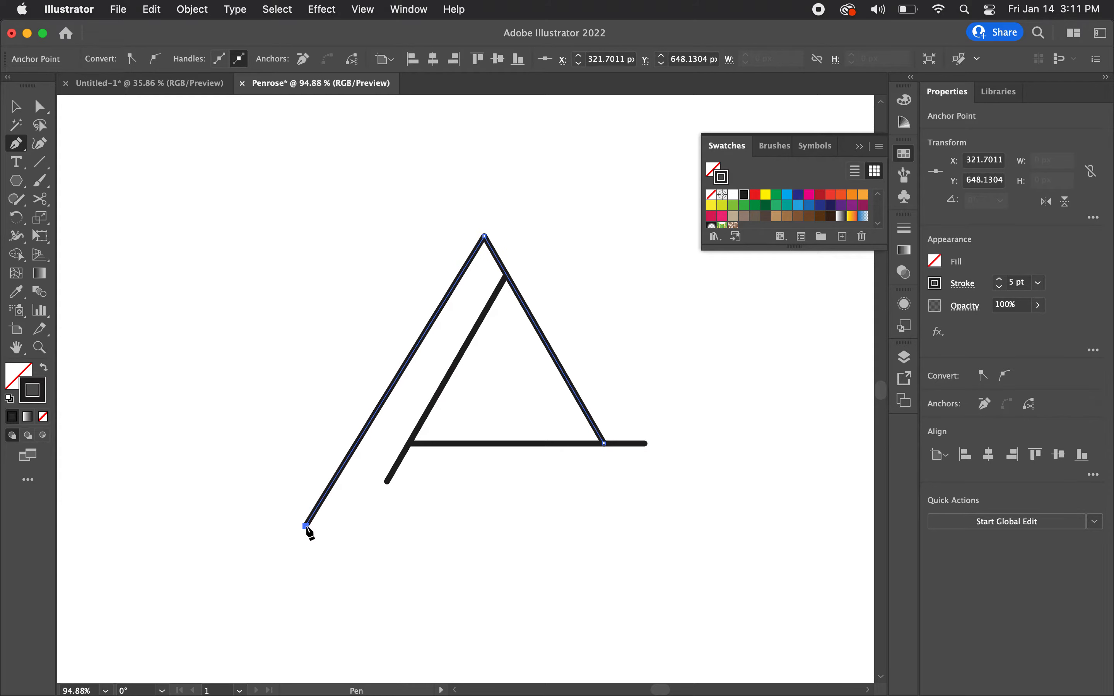
left_click(16, 110)
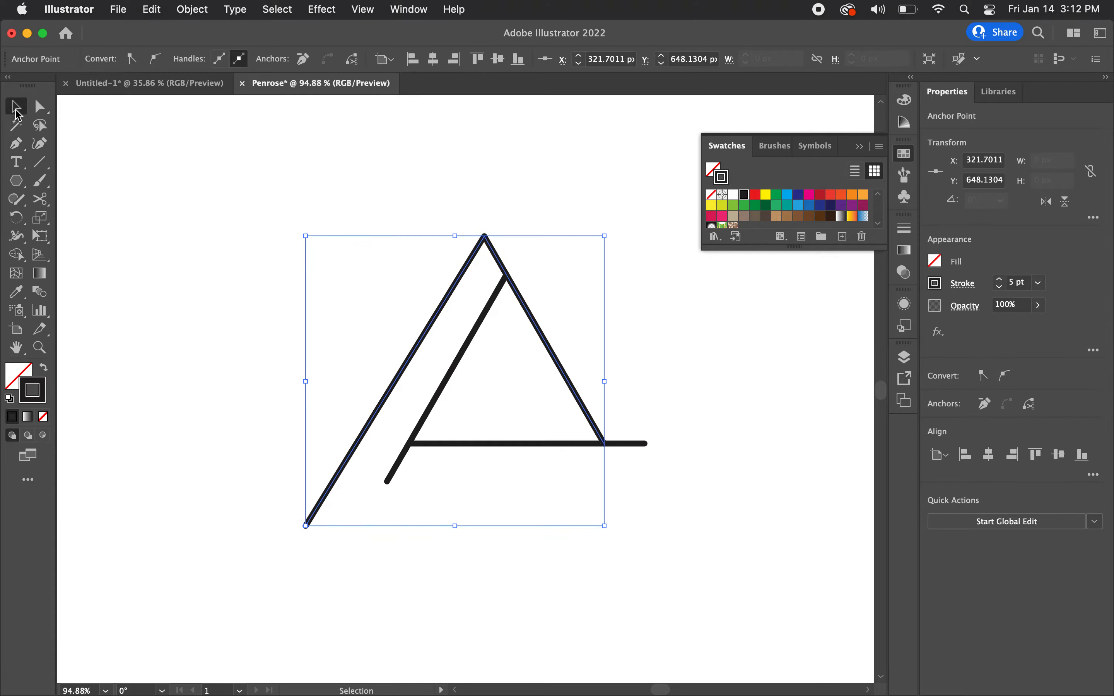
left_click(358, 180)
Step: With the Pen tool, draw a horizontal segment about 273 px long to the right from the left side's extended lower end
scroll(471, 272, "right", 3)
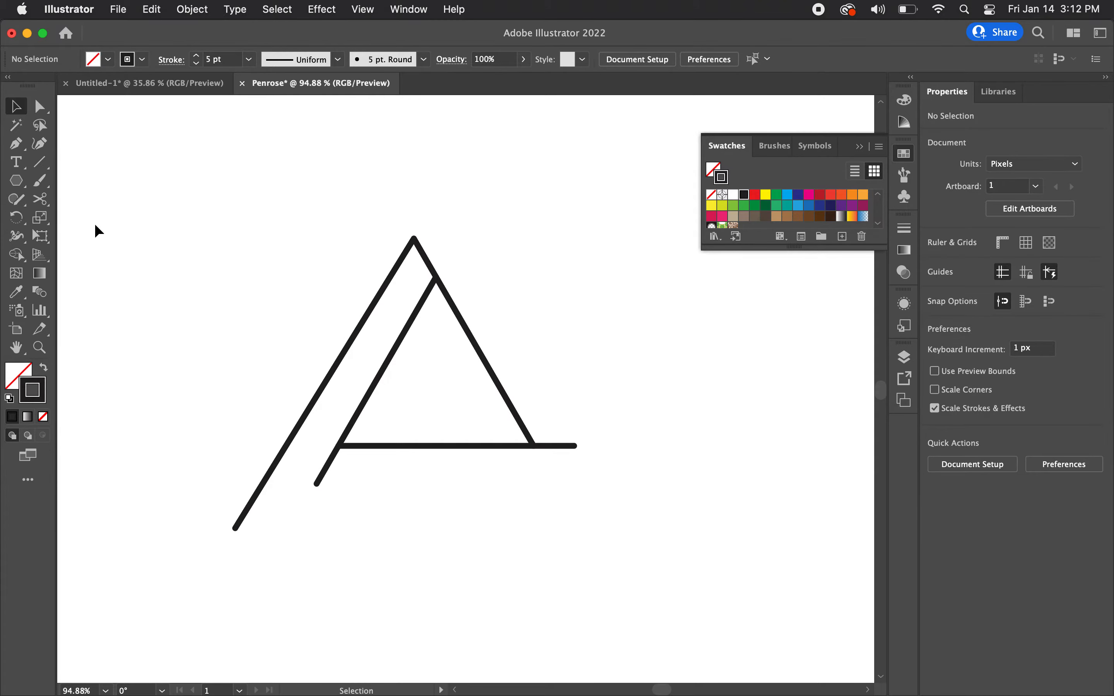
left_click(15, 144)
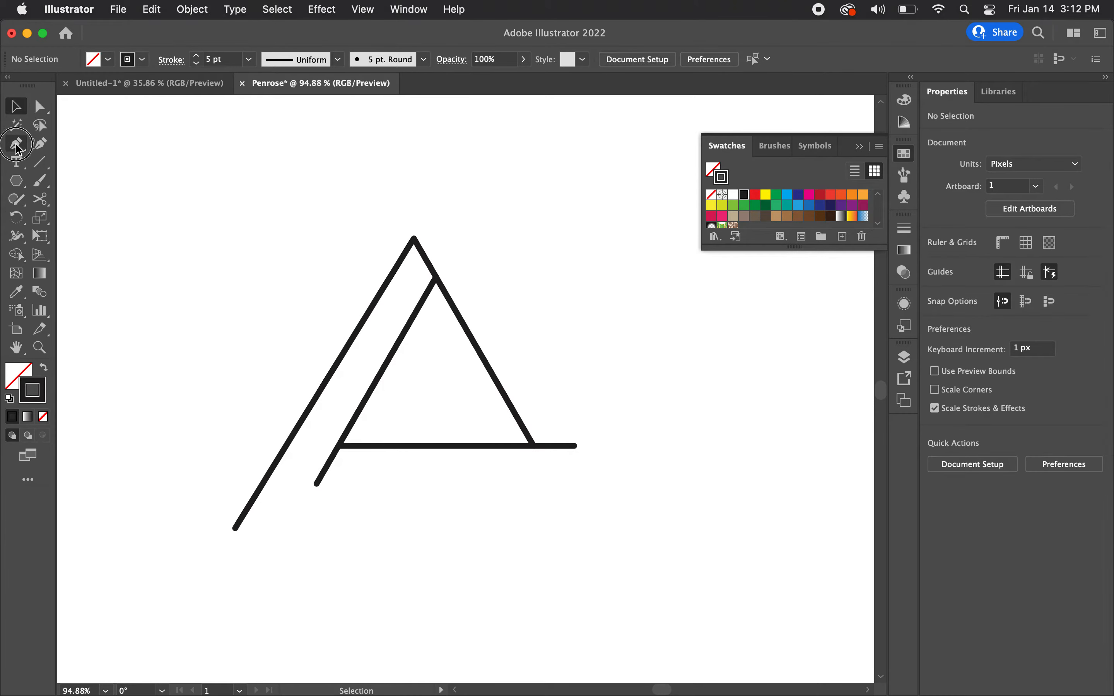
left_click(317, 484)
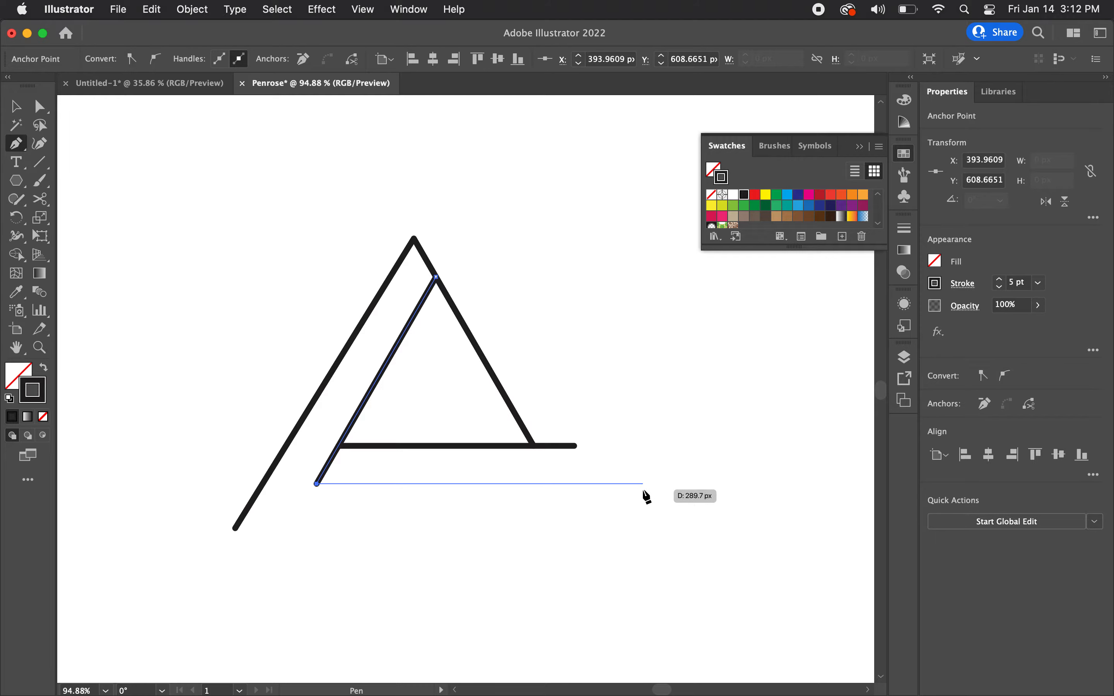
left_click(624, 484)
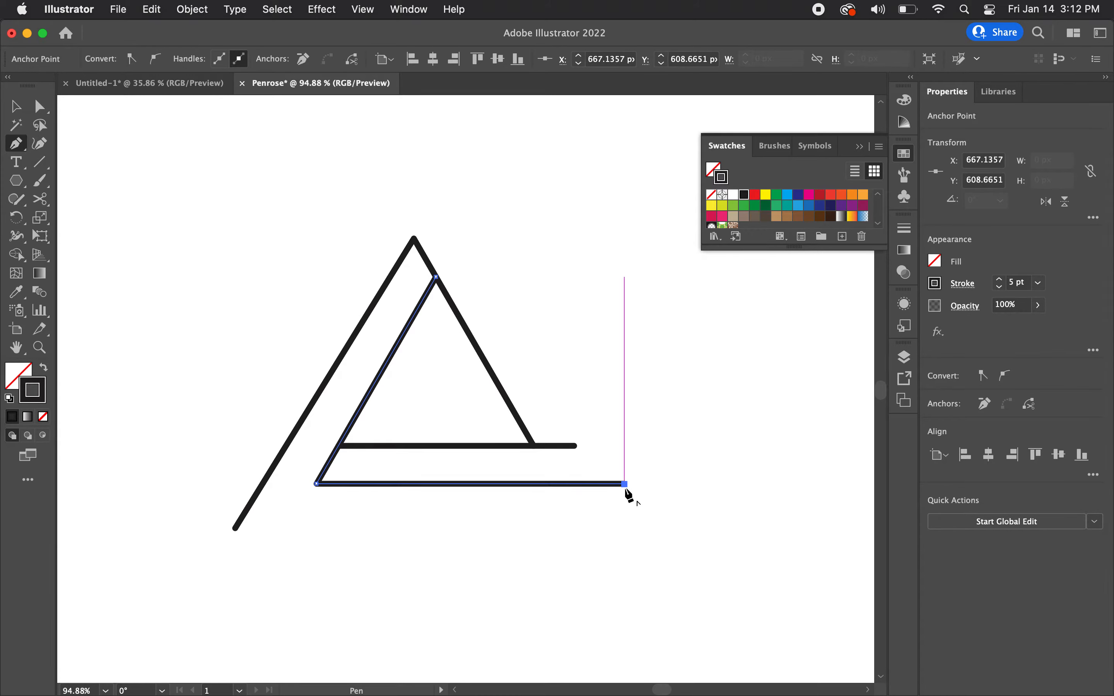
key("v")
left_click(664, 390)
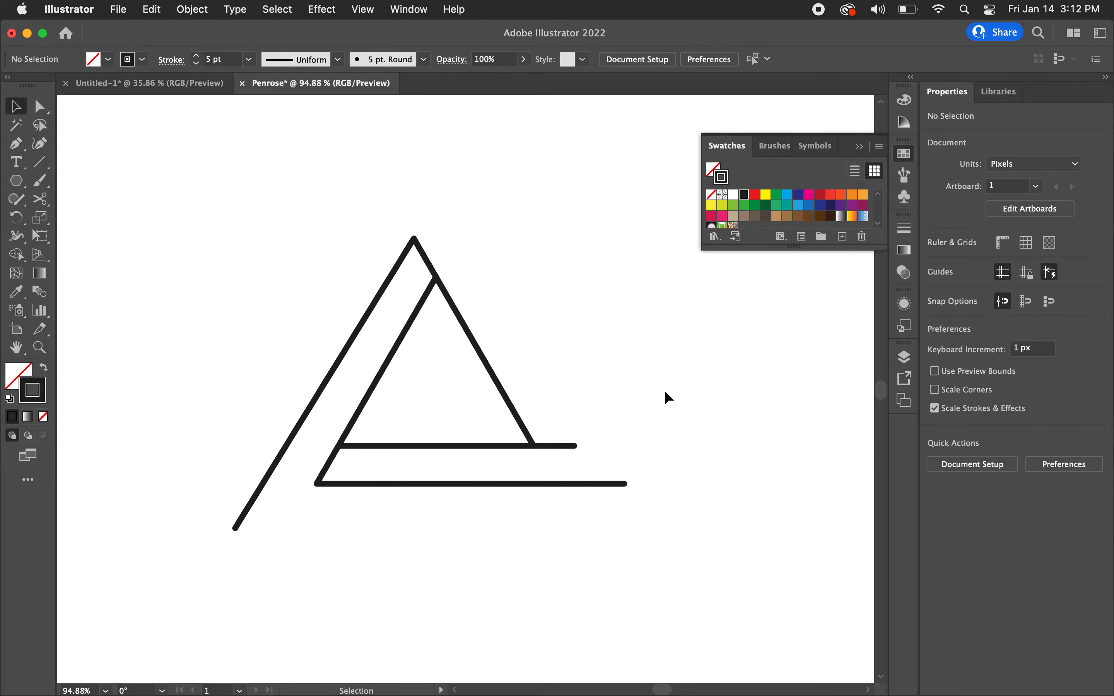
Step: With the Pen tool, draw a segment about 280 px long from the base's extended right end, up-left roughly parallel to the right side
key("p")
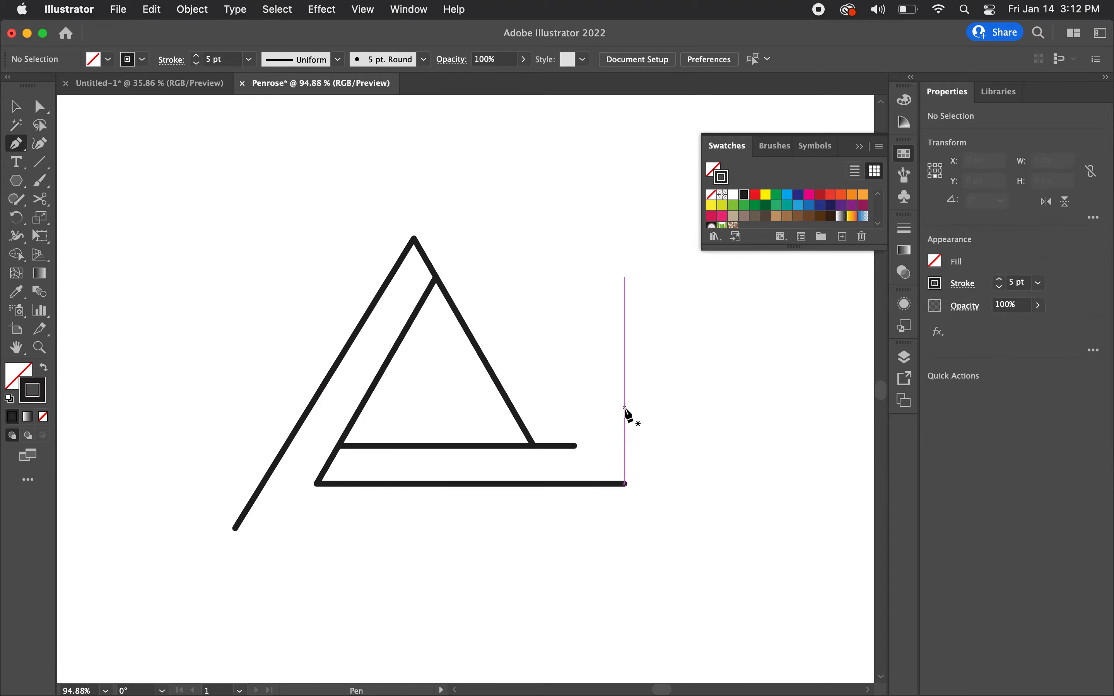
left_click(574, 446)
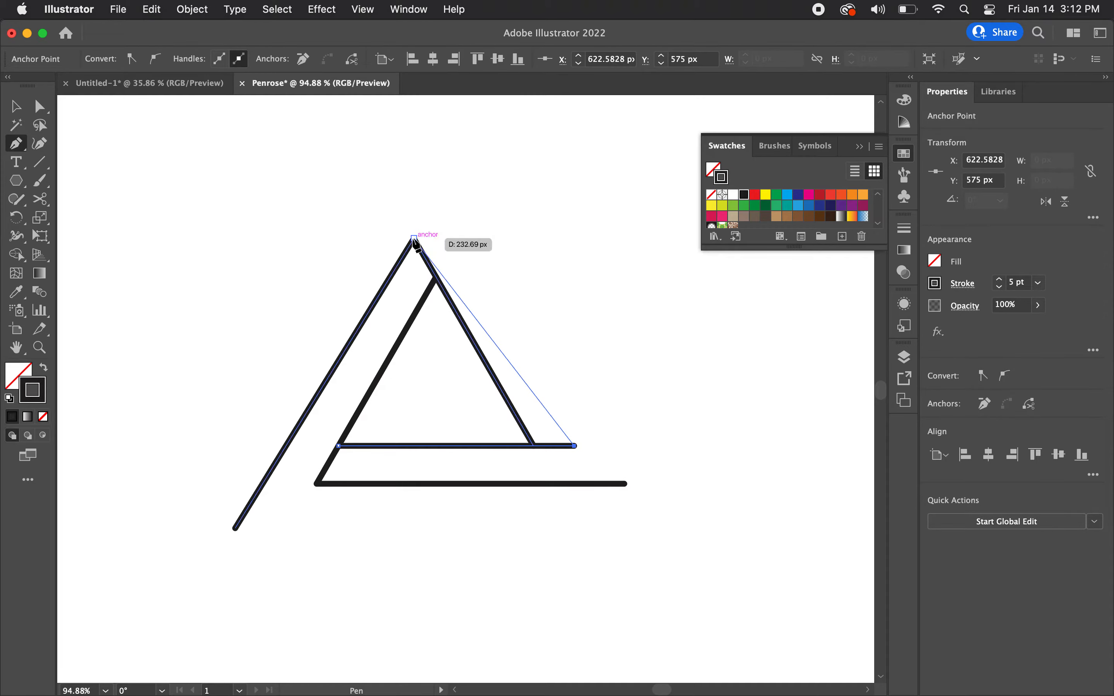
left_click(414, 176)
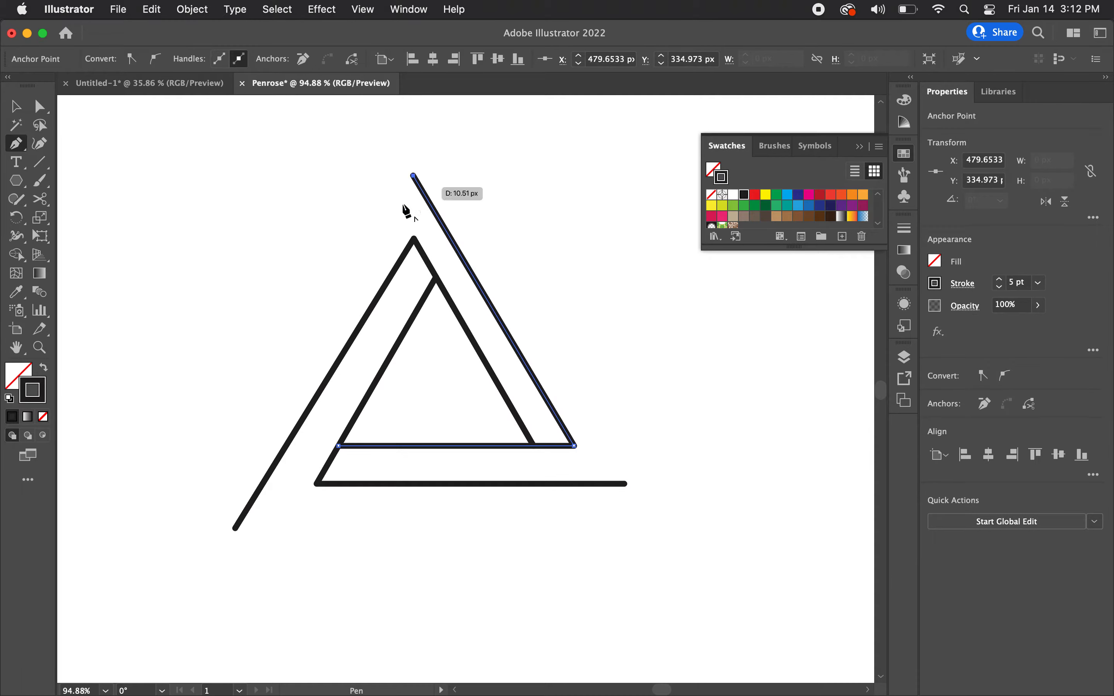
key("v")
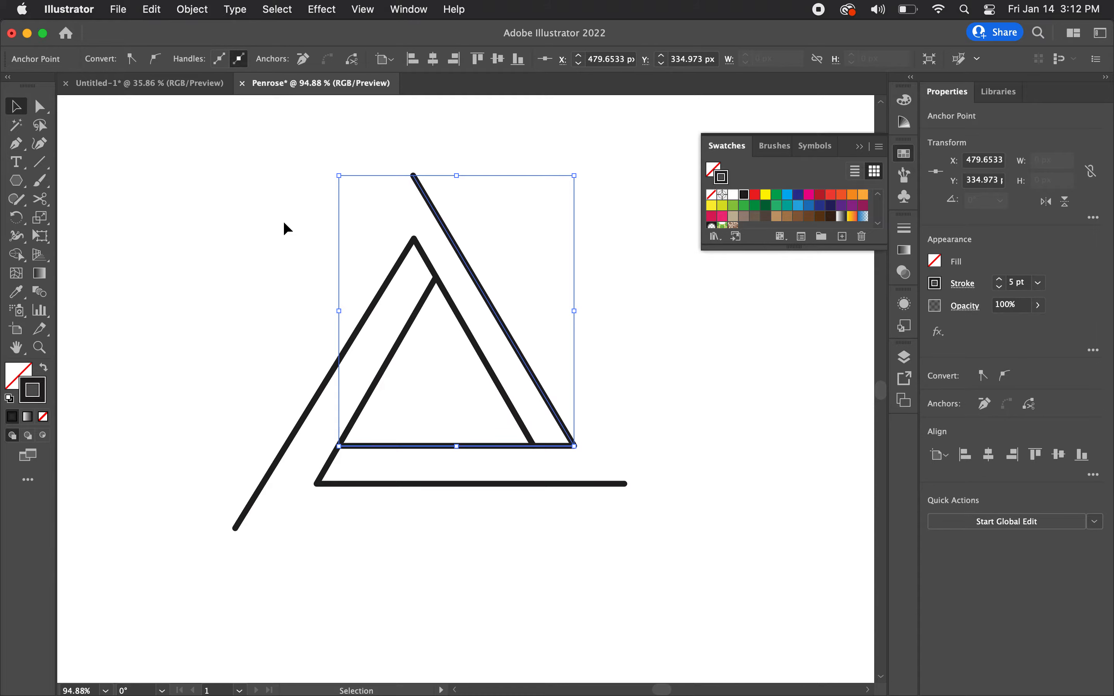
left_click(283, 223)
Step: Align the top anchors of the inner peak and the outer right line to each other on their horizontal centres
scroll(329, 225, "up", 1)
scroll(359, 196, "up", 3)
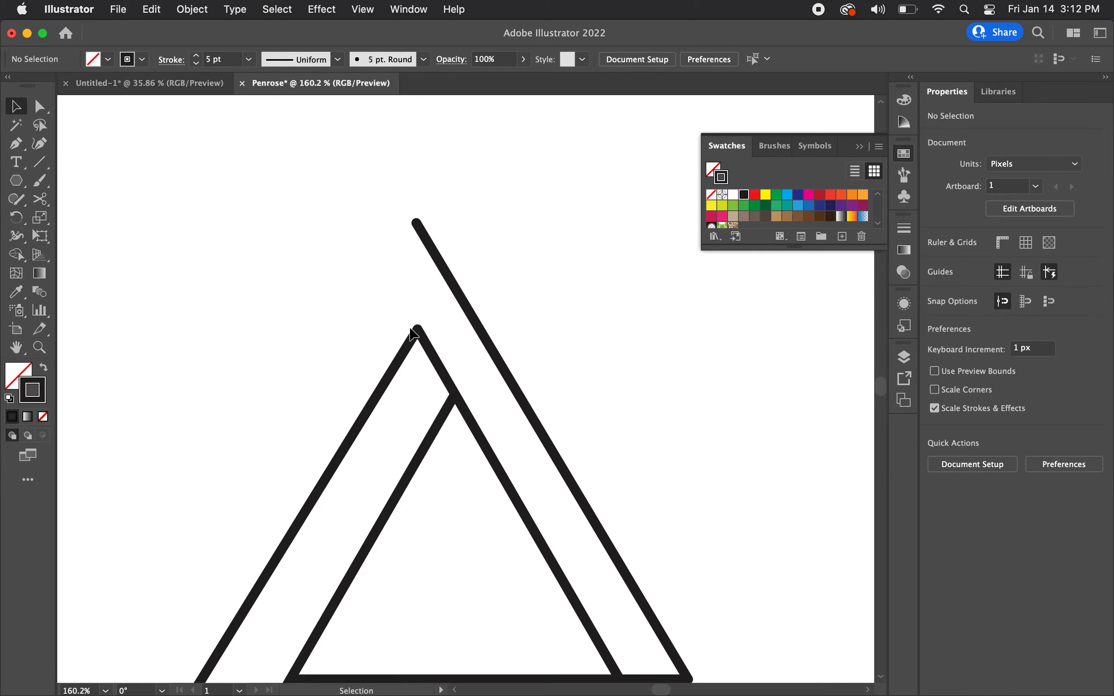
key("a")
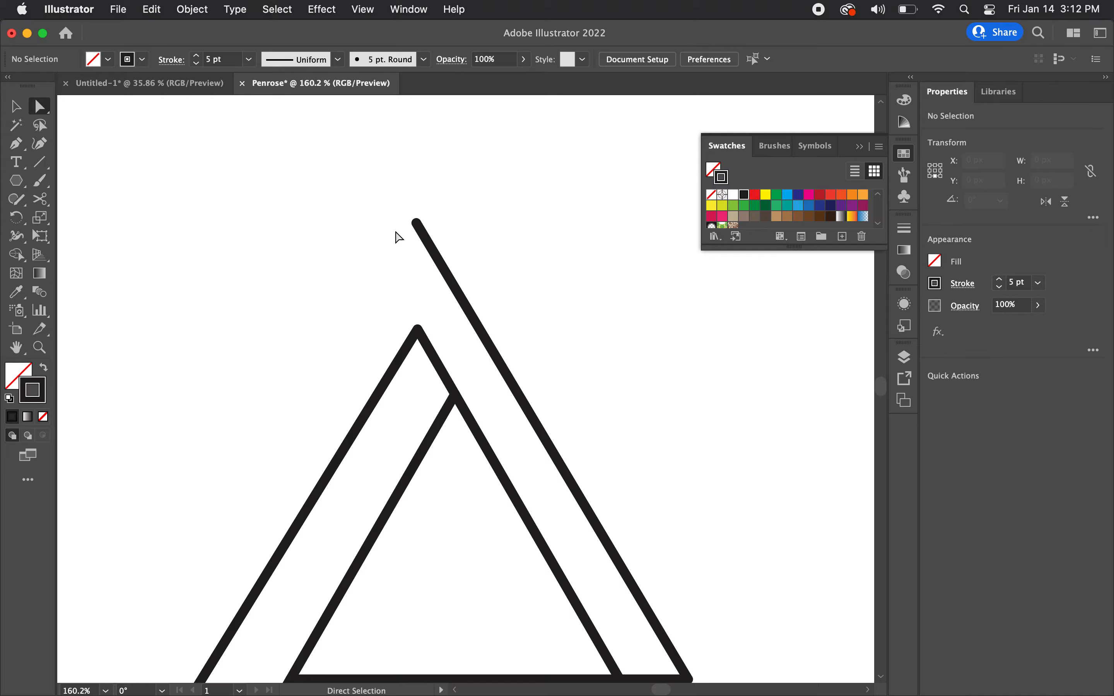
left_click_drag(386, 189, 447, 350)
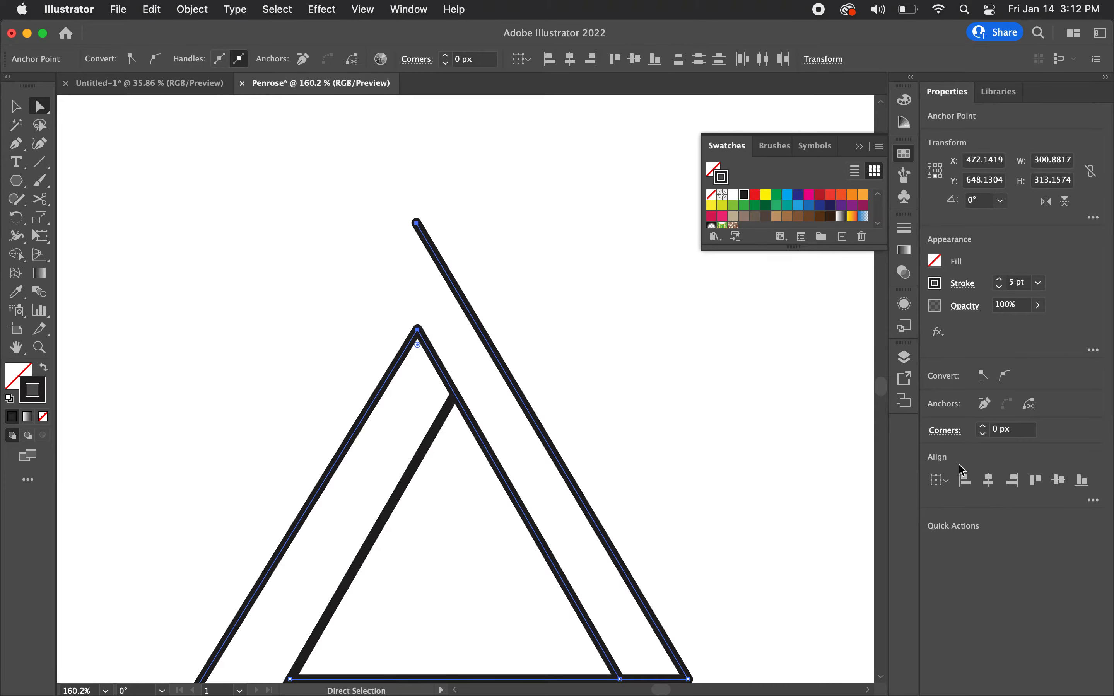
left_click(990, 484)
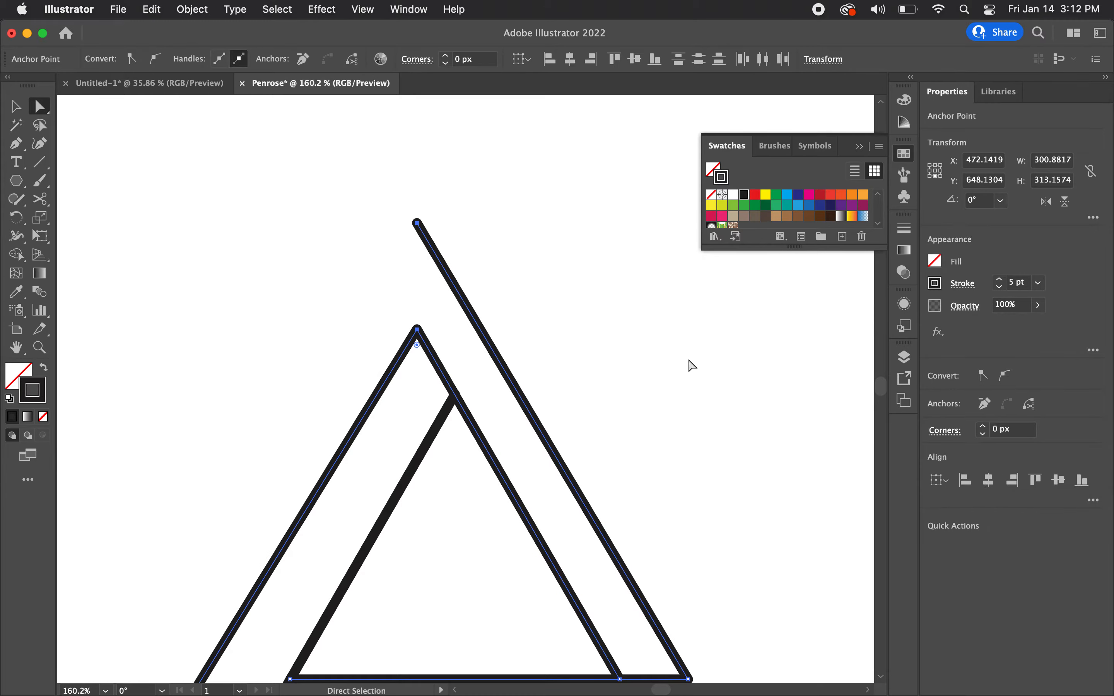
left_click(691, 366)
Step: With the Pen tool, draw a segment about 328 px long from the outer right line's top end, down-left to the level of the lower horizontal line
scroll(689, 366, "down", 3)
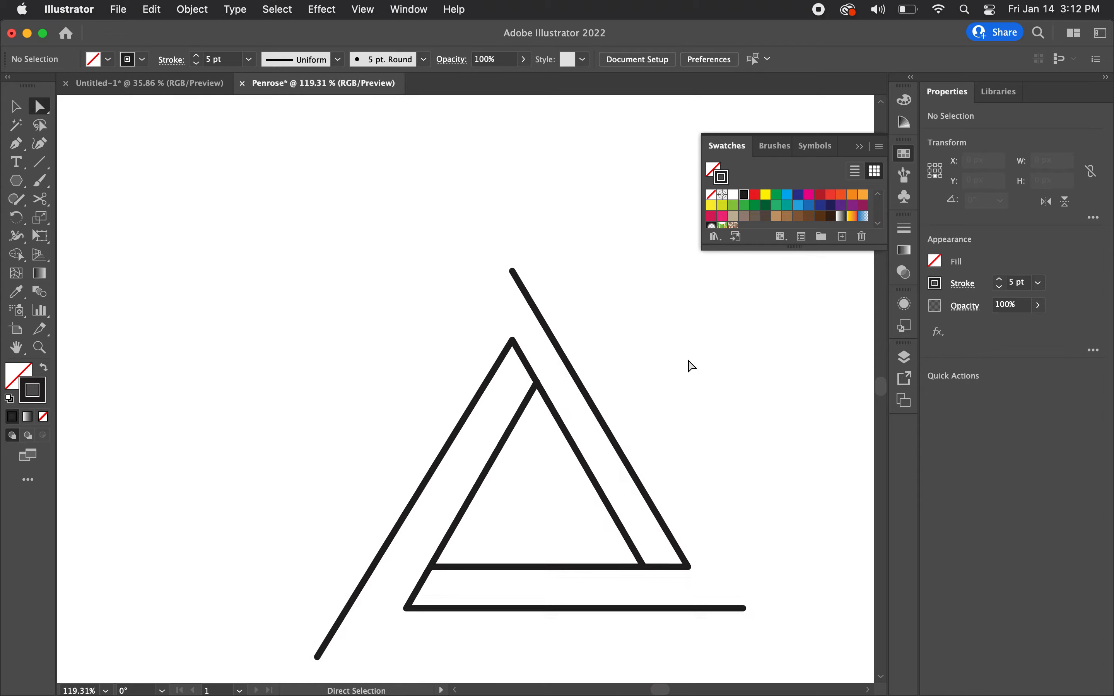
scroll(686, 371, "down", 3)
scroll(686, 371, "right", 3)
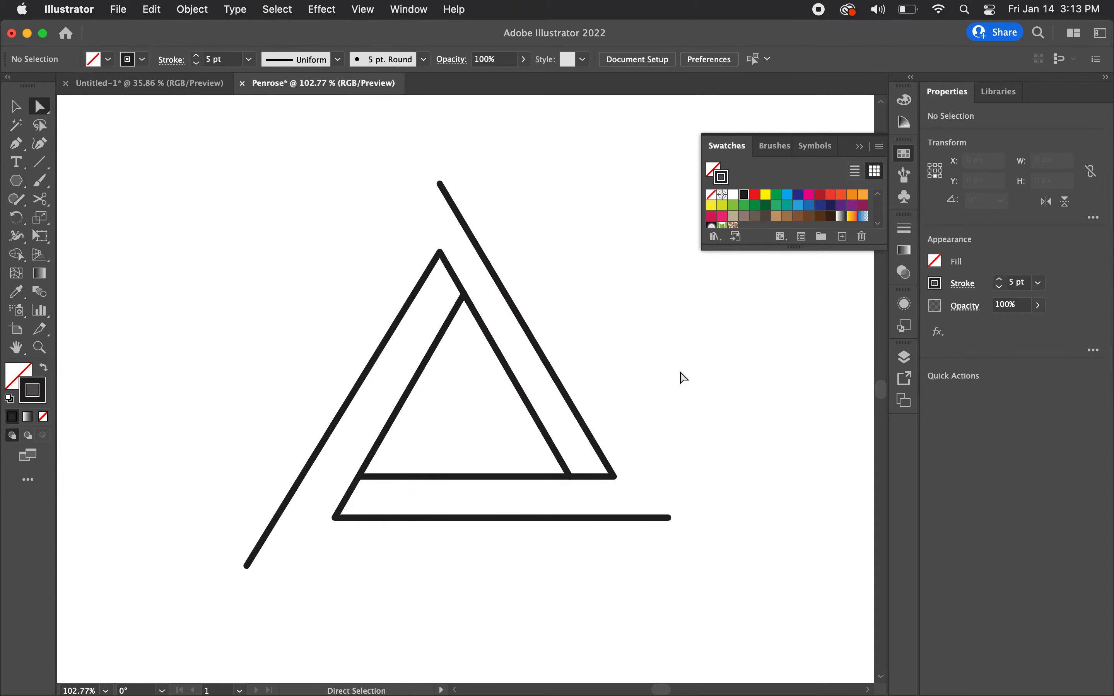
scroll(684, 378, "down", 5)
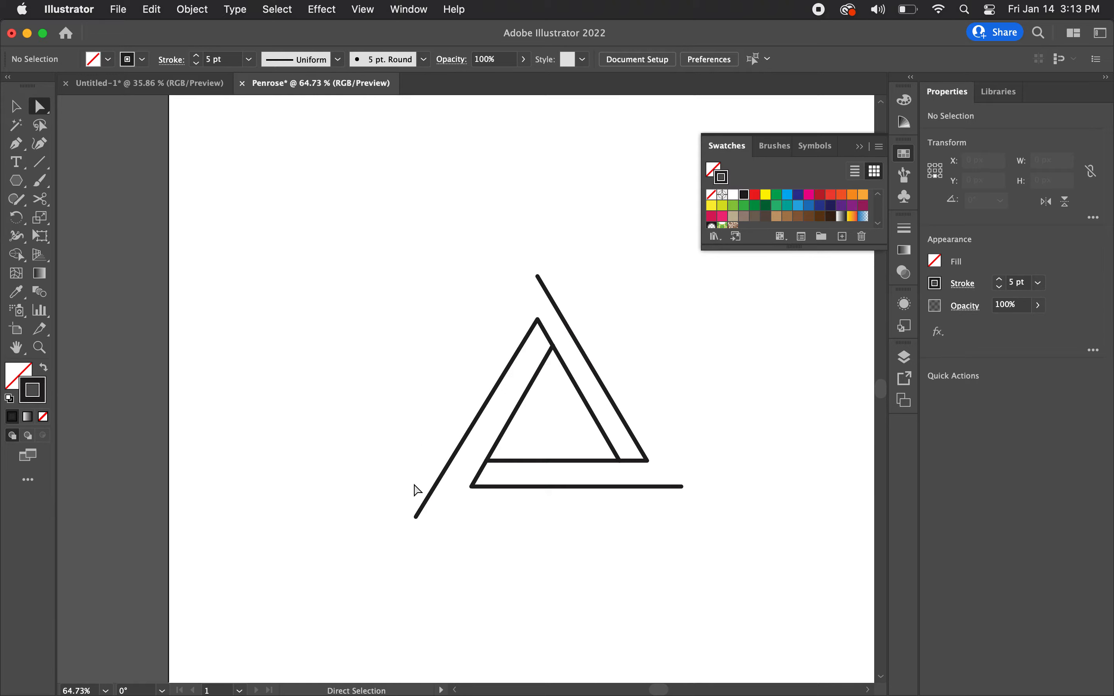
key("p")
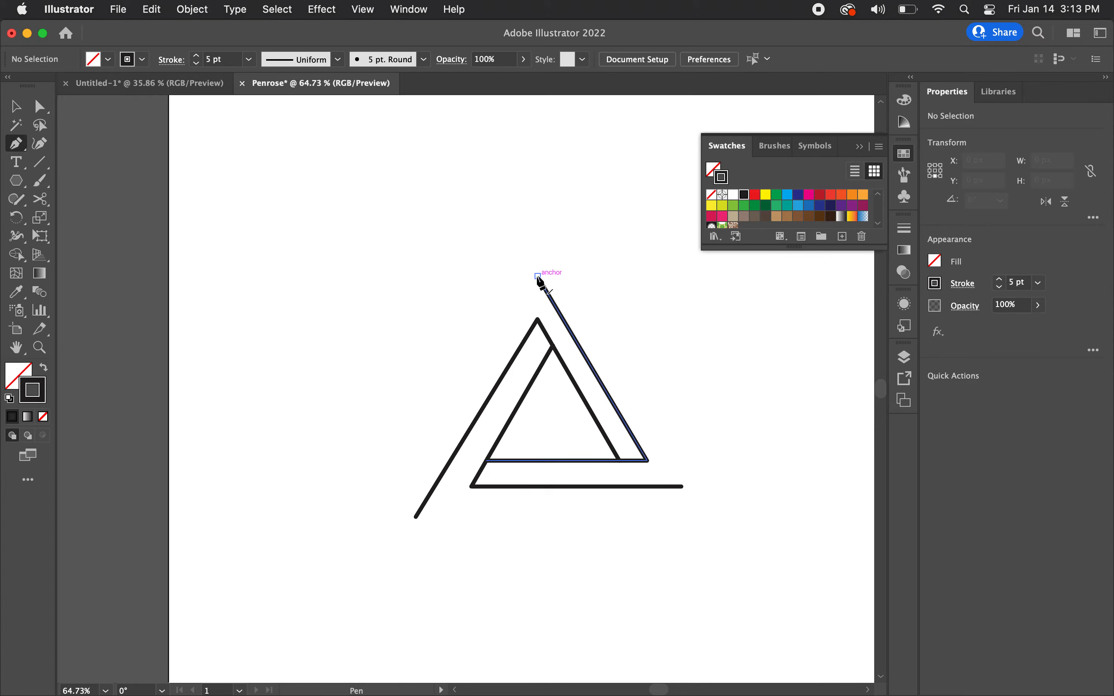
left_click(538, 277)
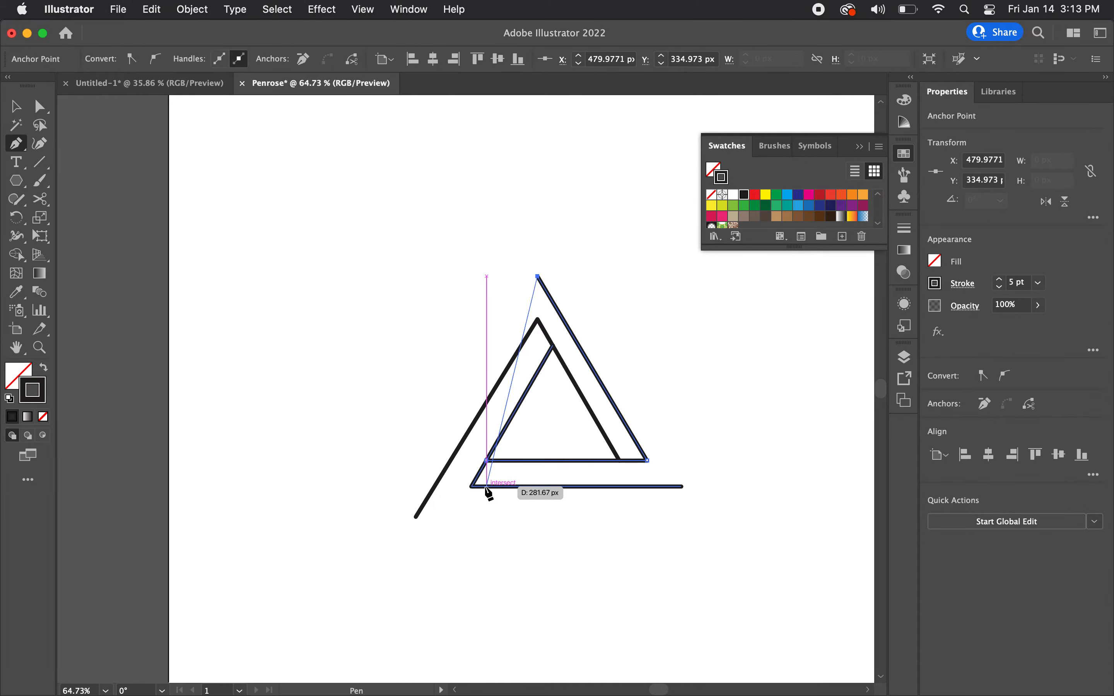
left_click(400, 487)
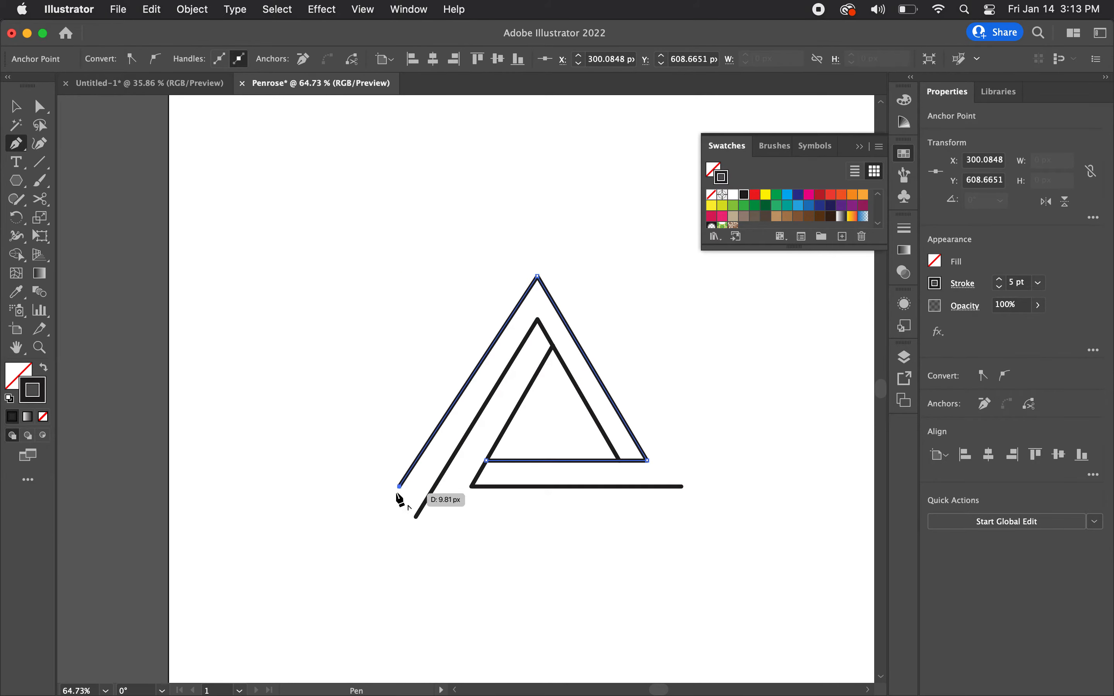
key("v")
left_click(350, 451)
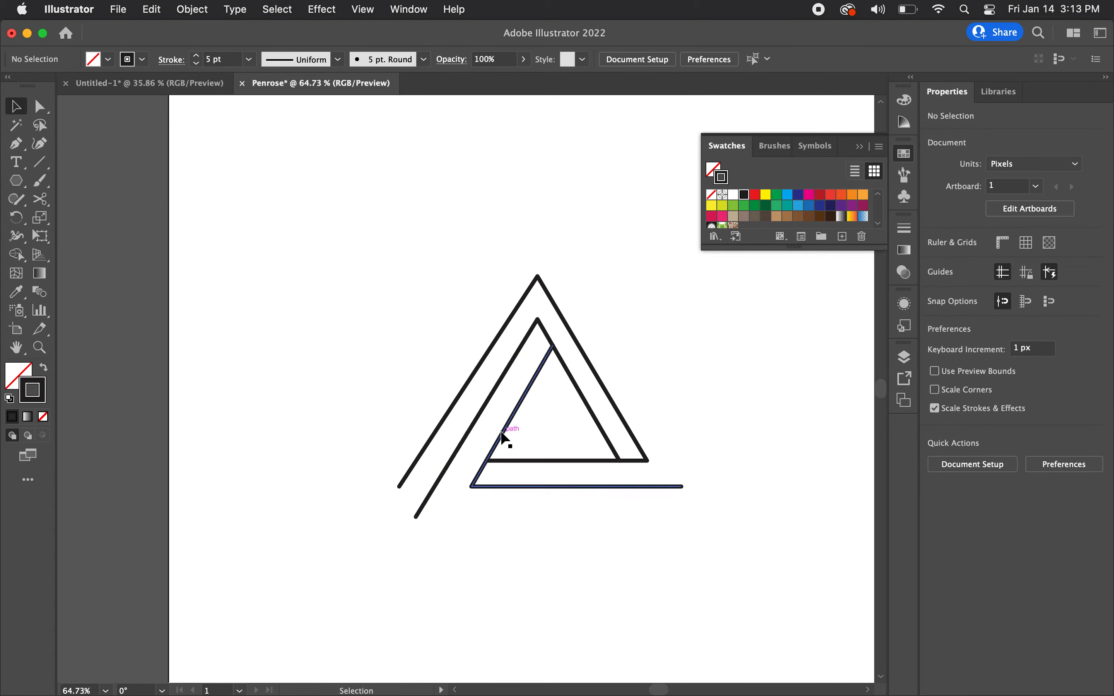
Step: With the Pen tool, draw a horizontal segment about 324 px long to the right from the inner left line's lower end
key("p")
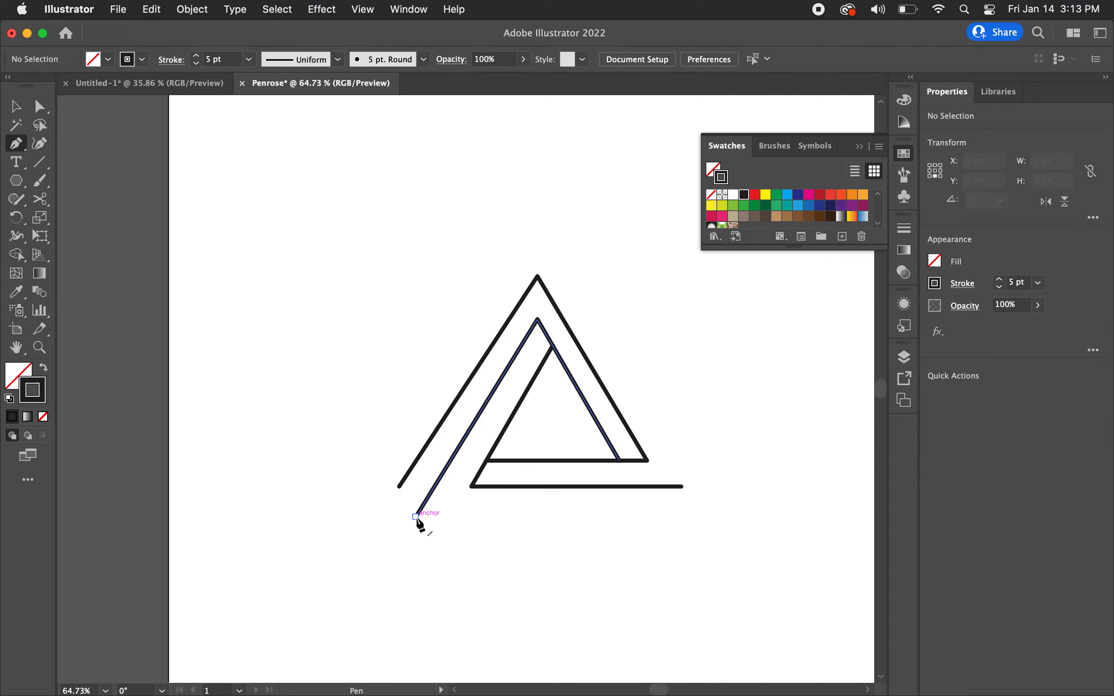
left_click(416, 517)
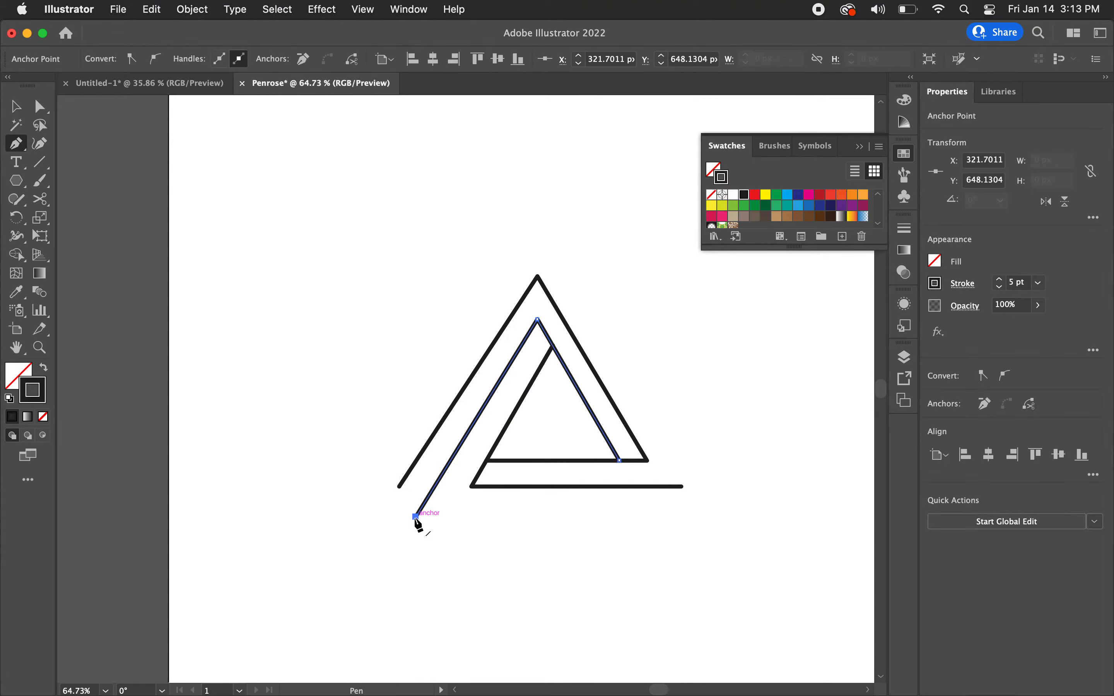
left_click(665, 517)
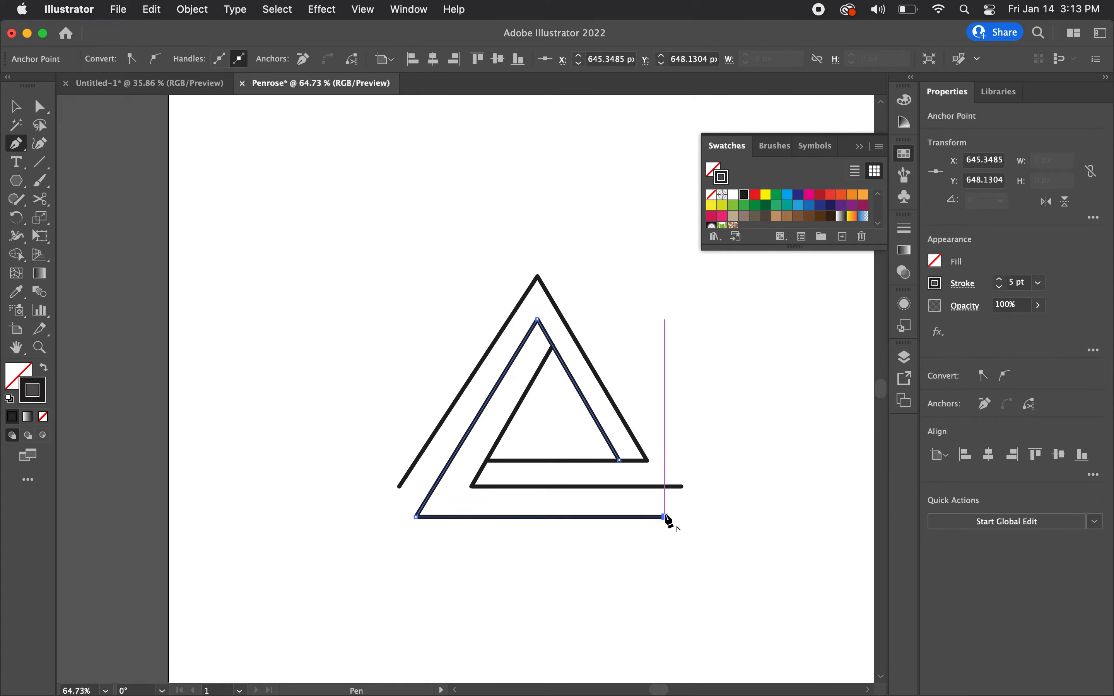
left_click(694, 529, "super")
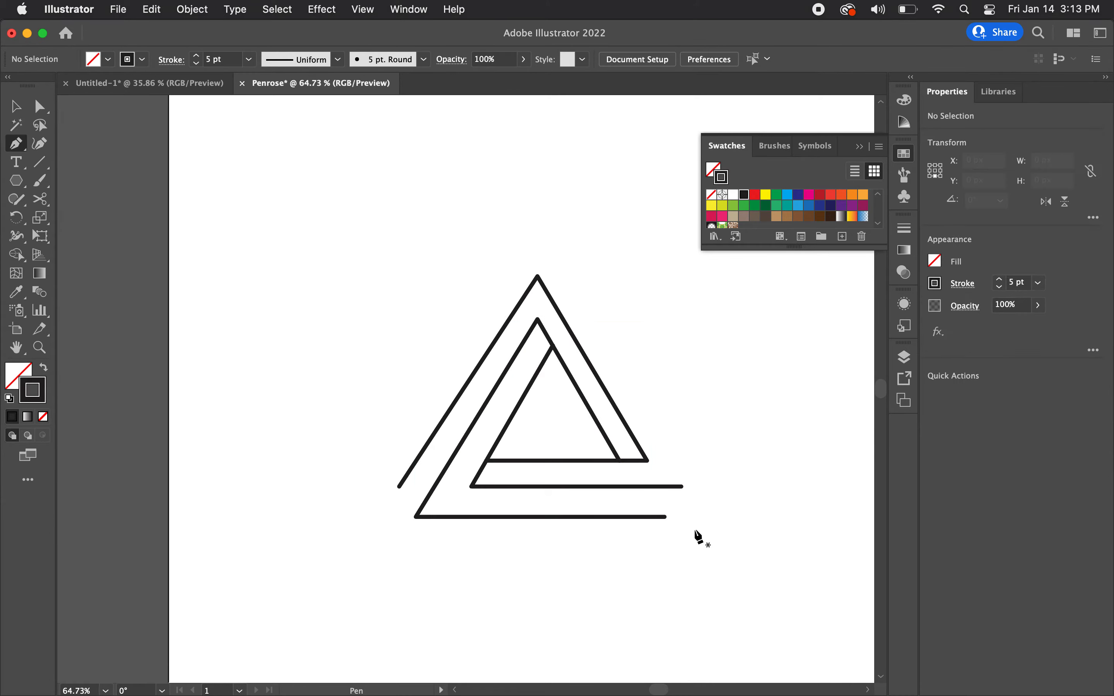
Step: With the Pen tool, extend the upper horizontal line's right end about 313 px up-left to the outer peak's height, and join it to that peak
left_click(682, 487)
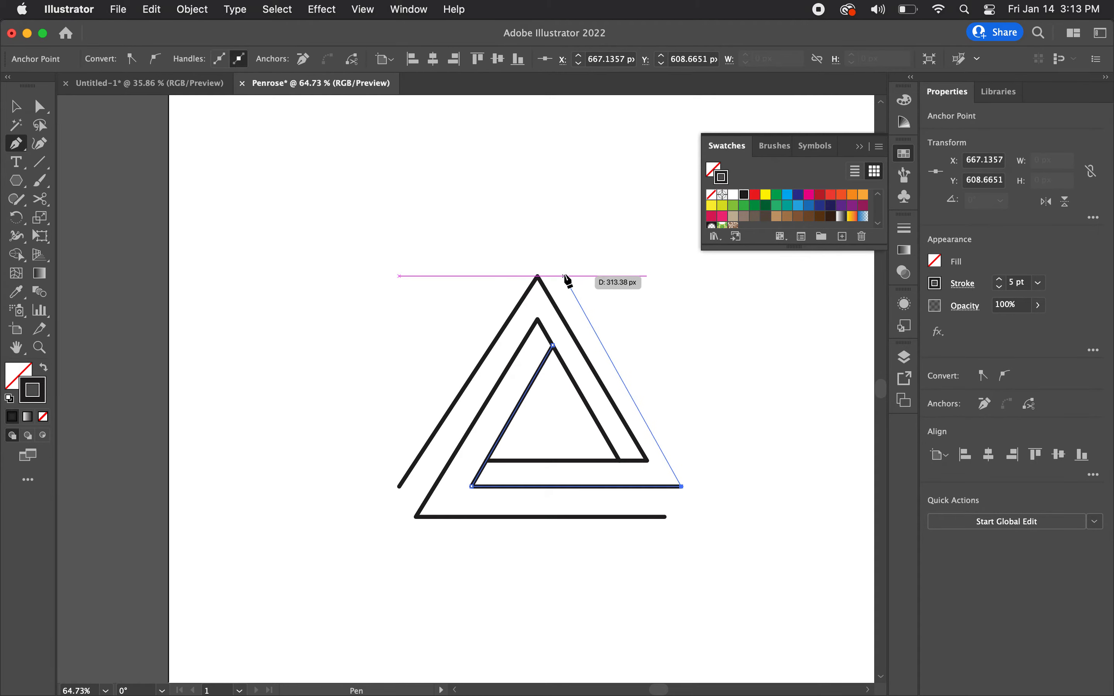
left_click(565, 276)
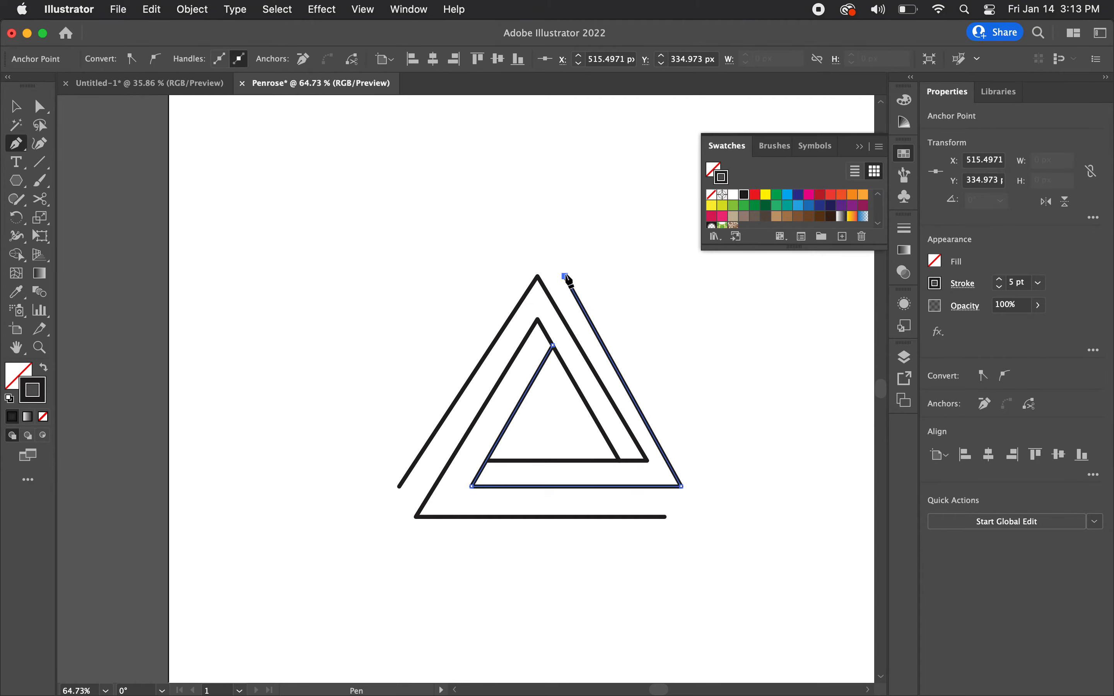
scroll(567, 278, "up", 6)
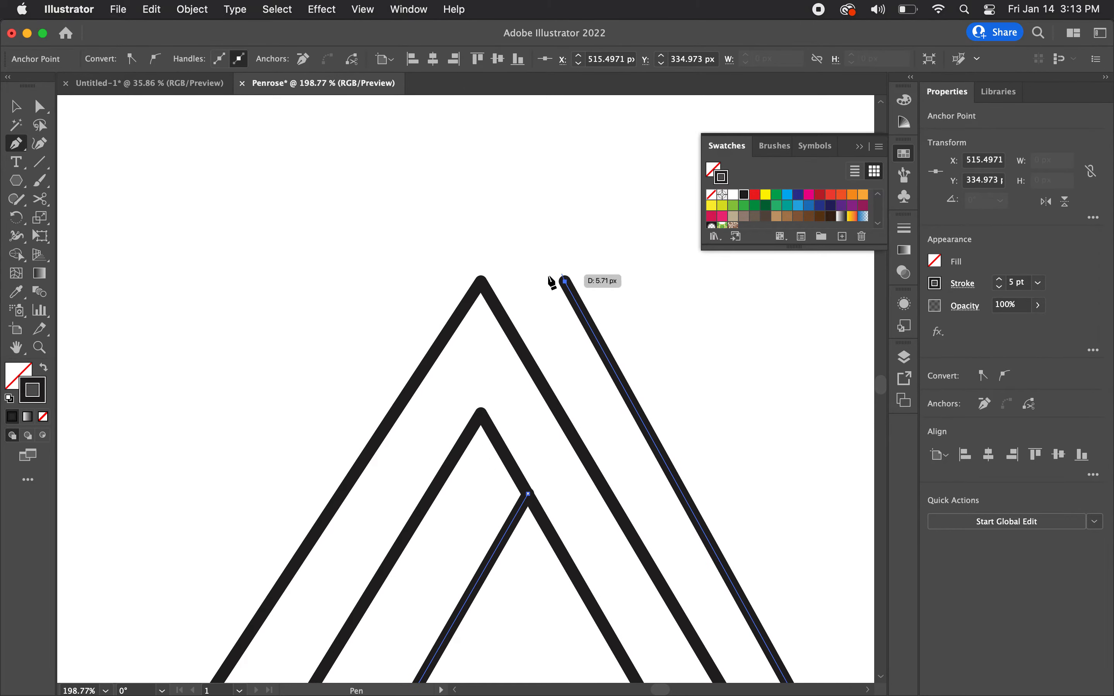
left_click(482, 282)
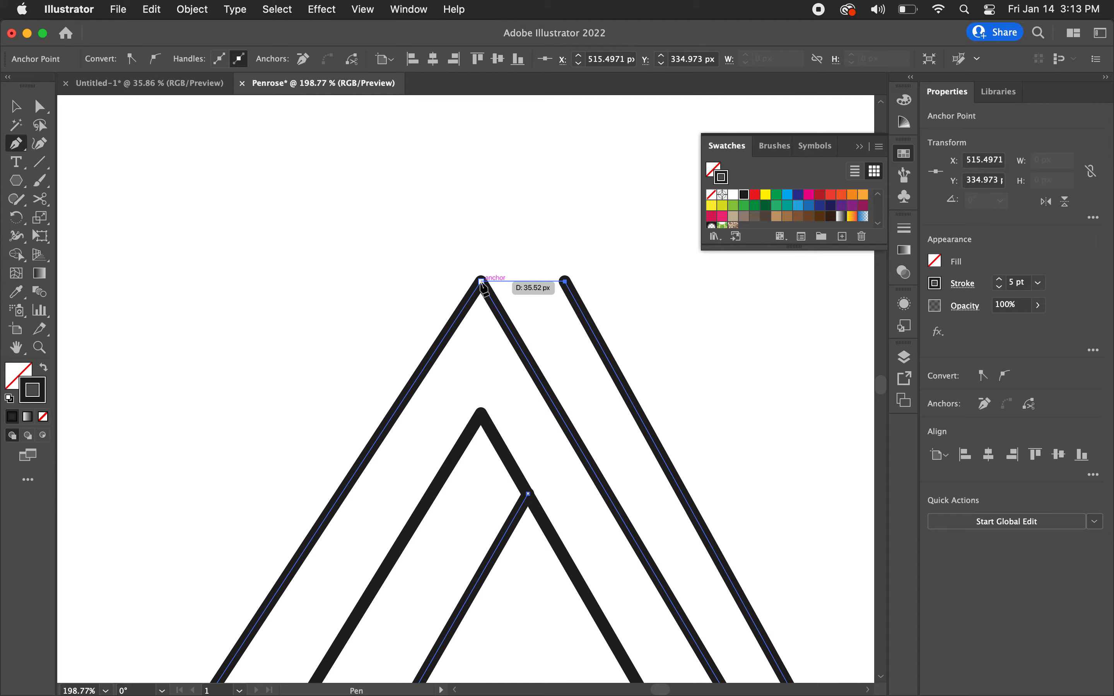
key("v")
left_click(504, 213)
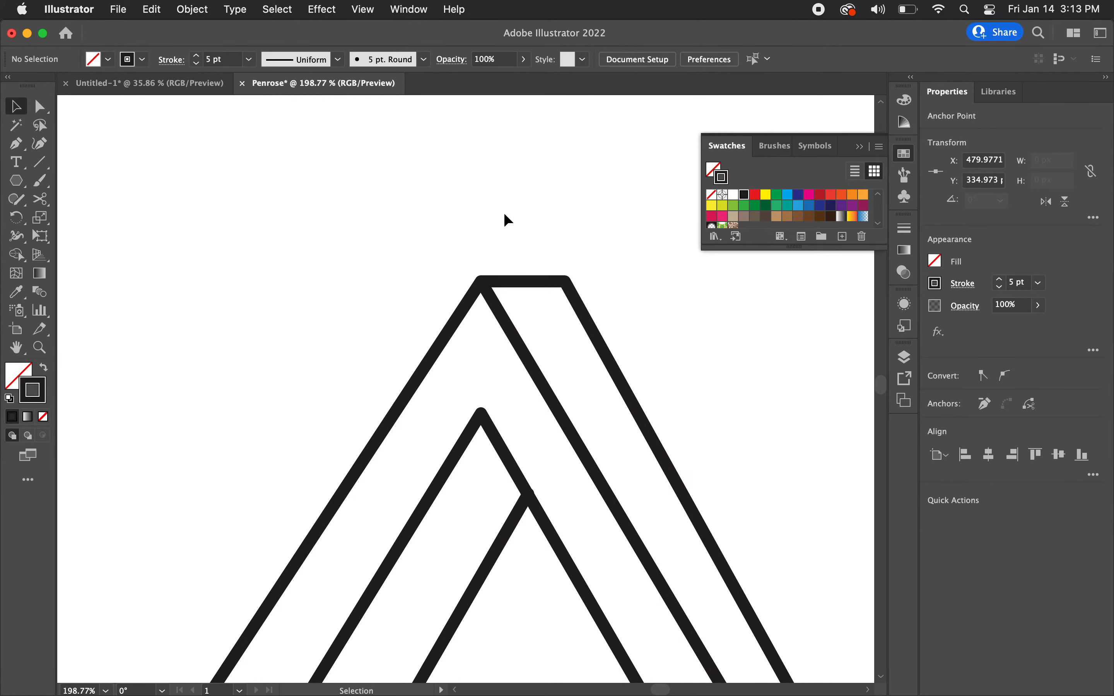
Step: Nudge the outer right line's lower corner anchor 13 px to the right
scroll(504, 212, "down", 4)
scroll(505, 212, "down", 1)
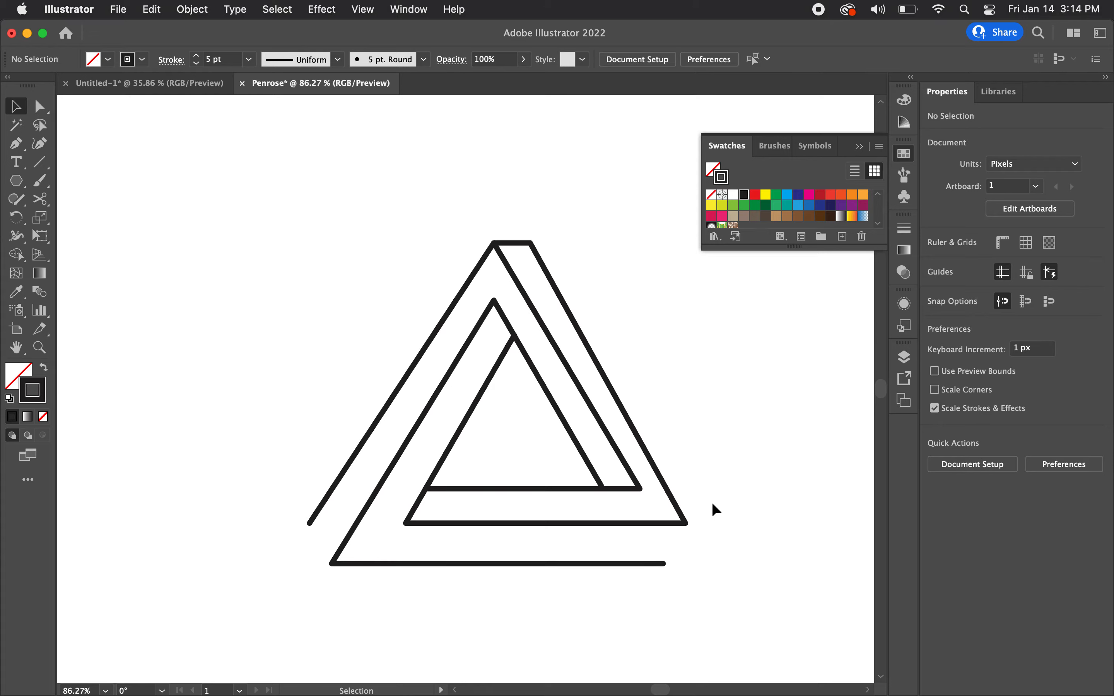
key("a")
left_click_drag(715, 497, 669, 541)
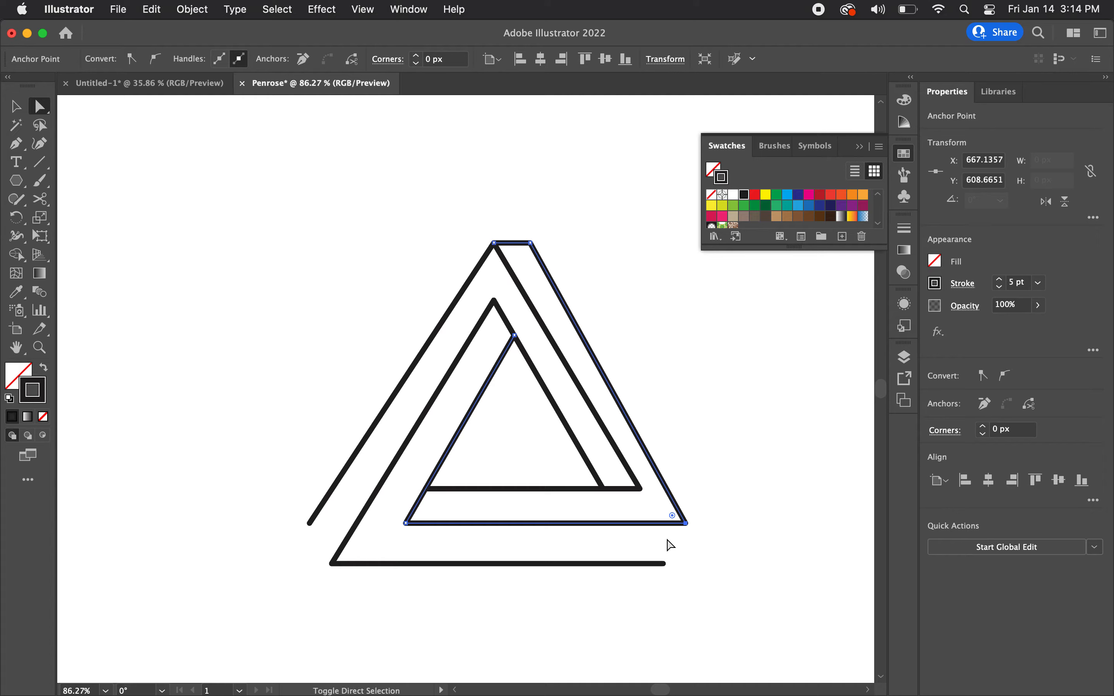
key("shift+Right")
key("shift+Right")
key("shift+Right")
key("shift+Left")
key("shift+Left")
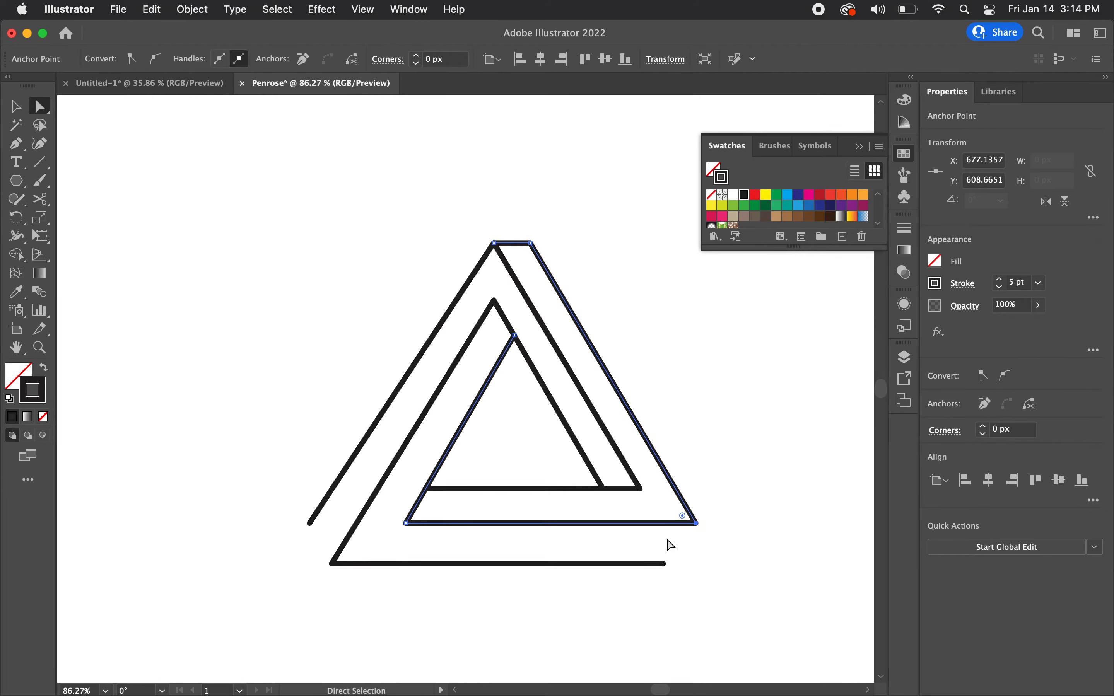
key("Right")
key("Right")
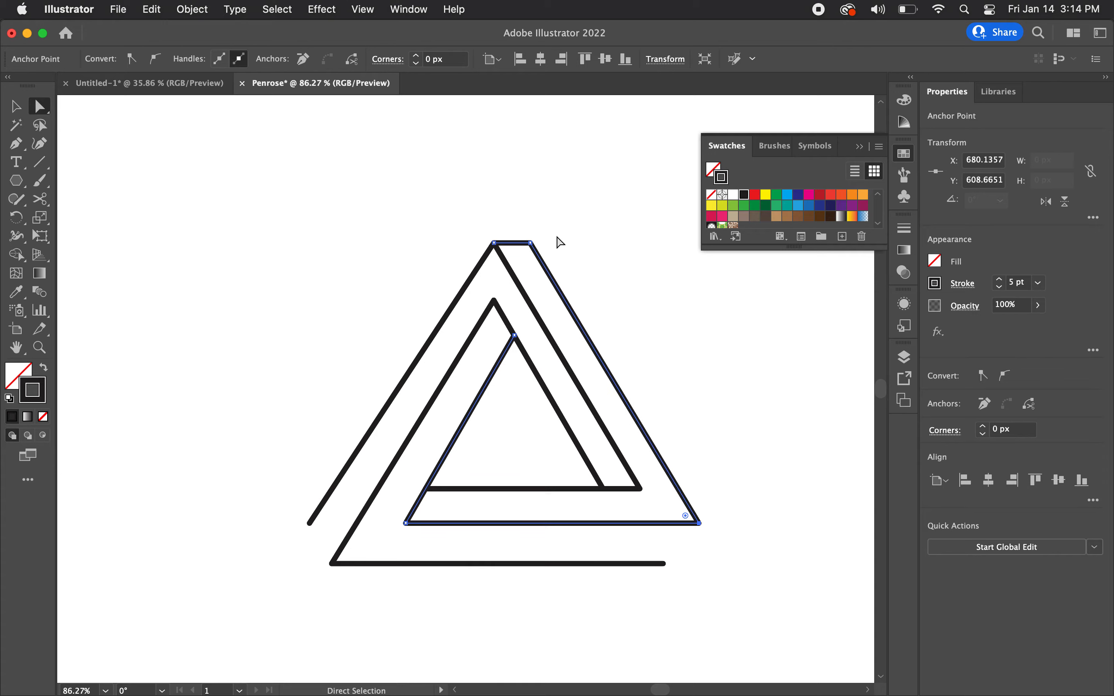
Step: Add the outer right line's top anchor to the selection and nudge both of the line's anchors 4 px to the right
left_click_drag(551, 230, 527, 248)
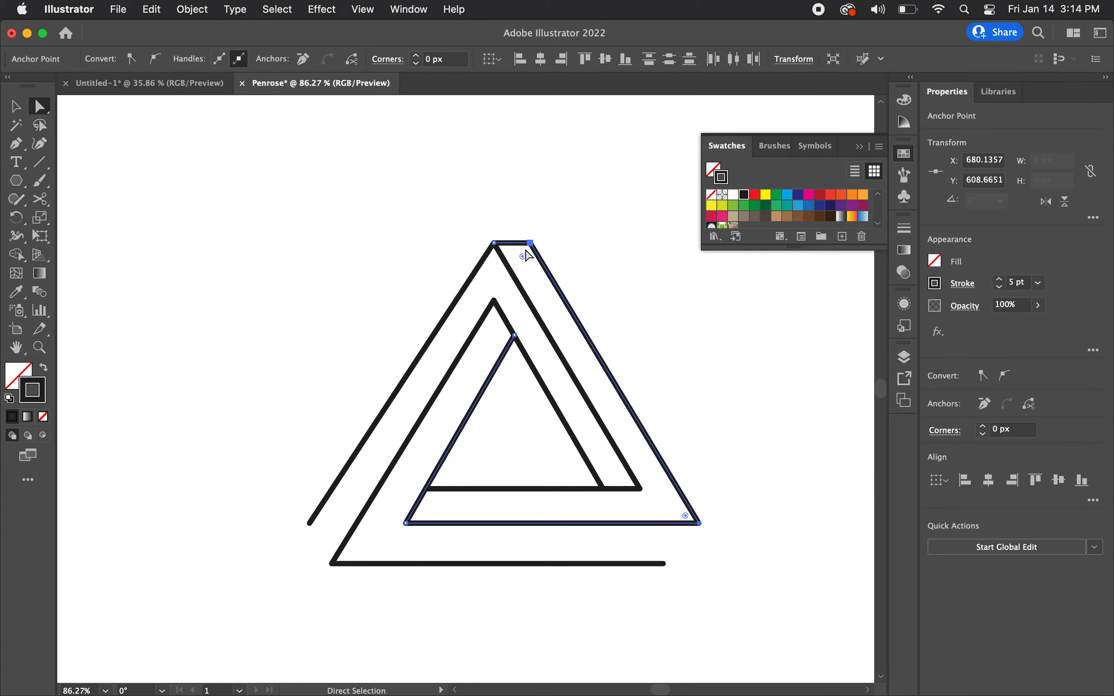
key("shift+Right")
key("Left")
key("Left")
key("Left")
key("Left")
key("Left")
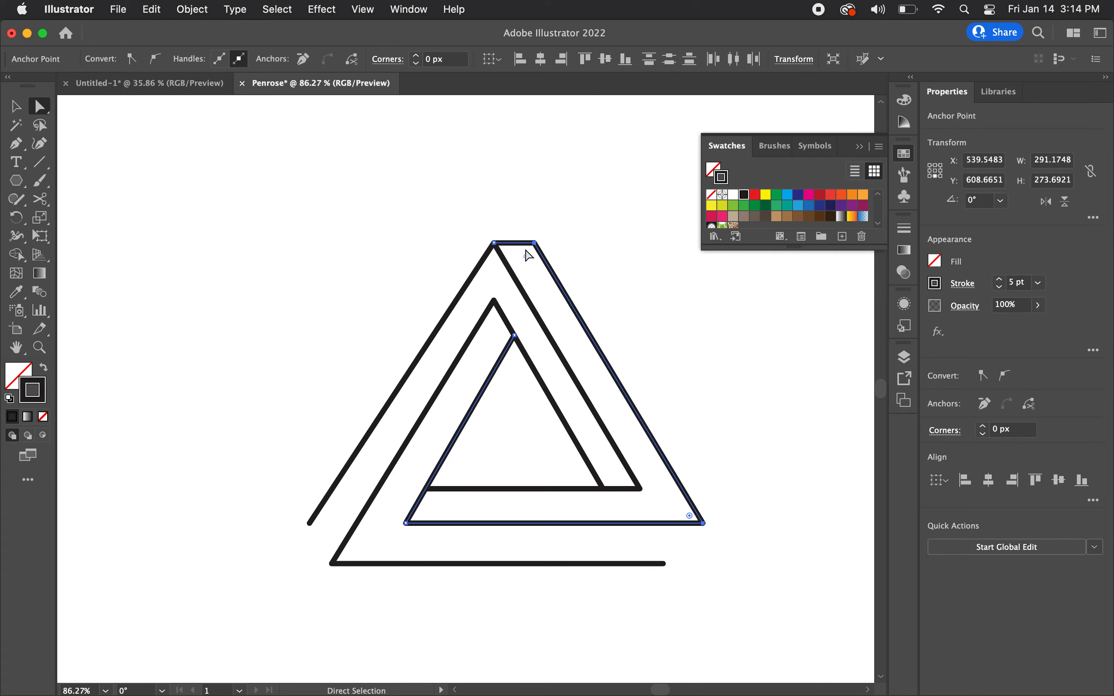
left_click(727, 401)
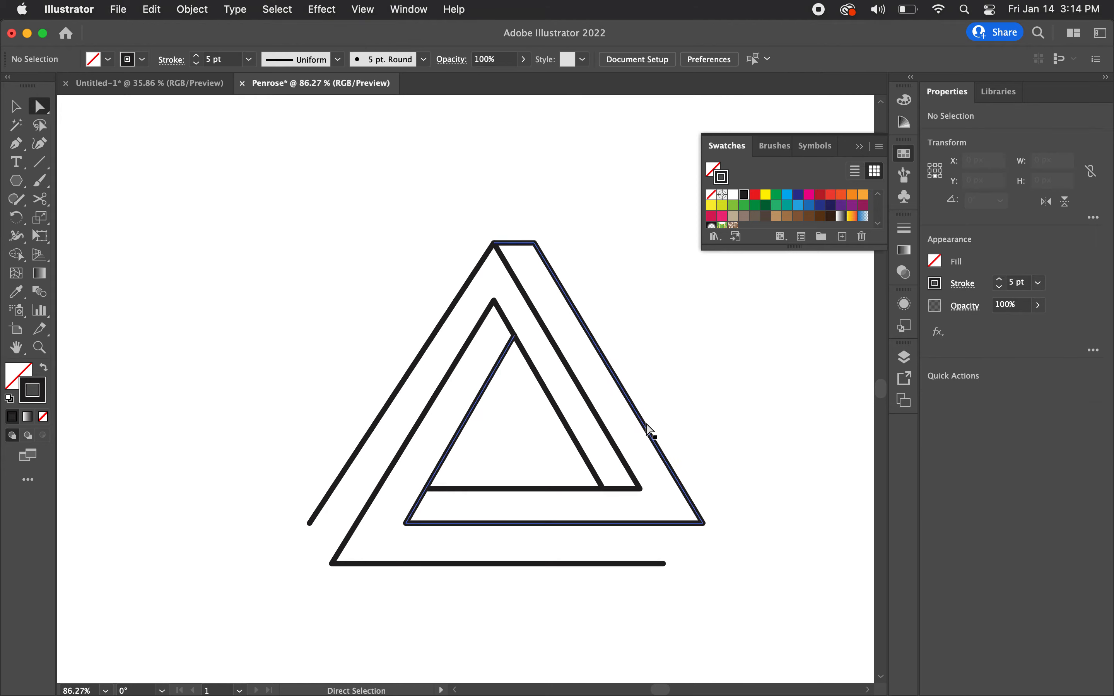
Step: With the Pen tool, join the lowest horizontal line's right end to the outer right line's lower corner
key("p")
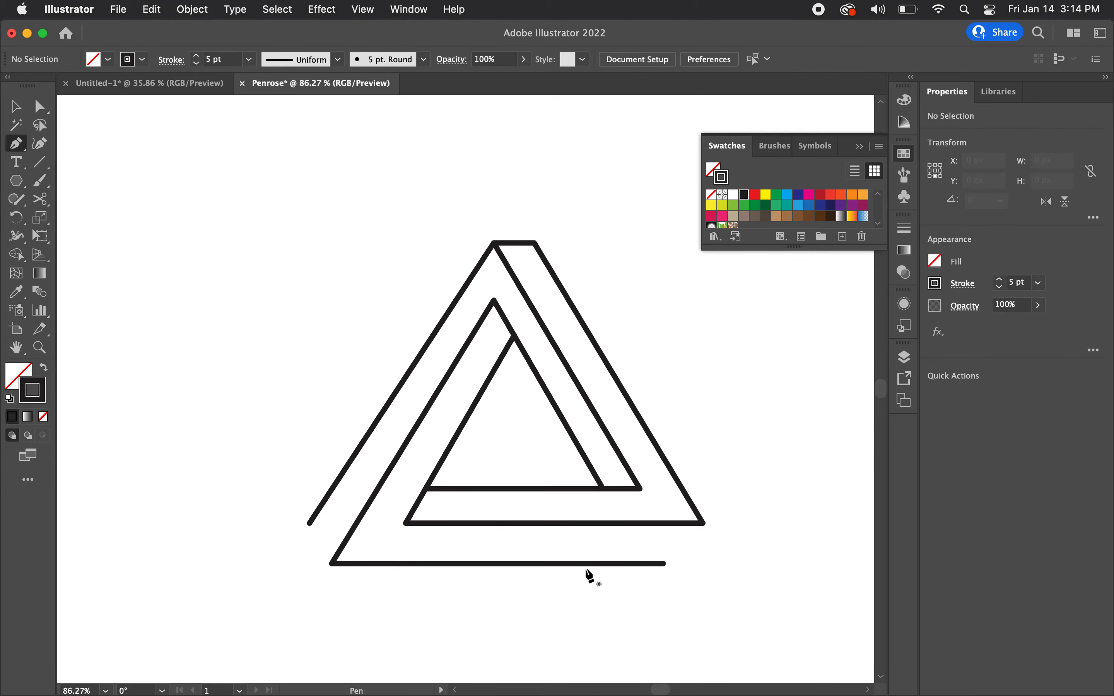
left_click(664, 563)
left_click(703, 524)
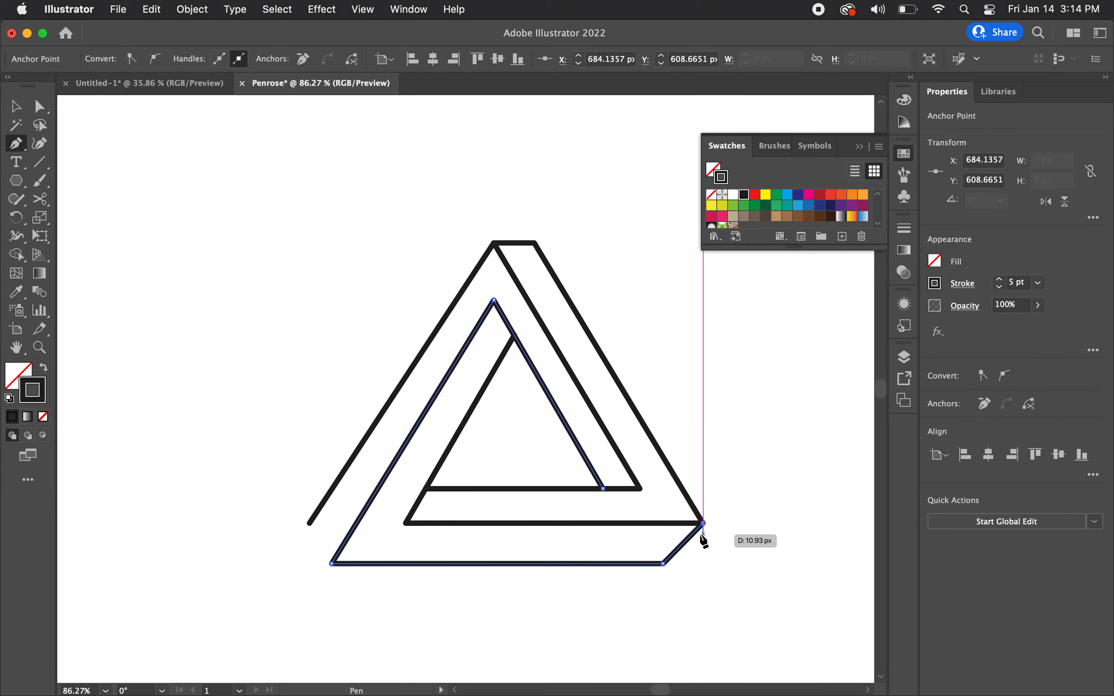
key("v")
left_click(447, 532)
Step: With the Pen tool, join the outer left line's lower end to the lowest horizontal line's left corner
scroll(331, 538, "up", 2)
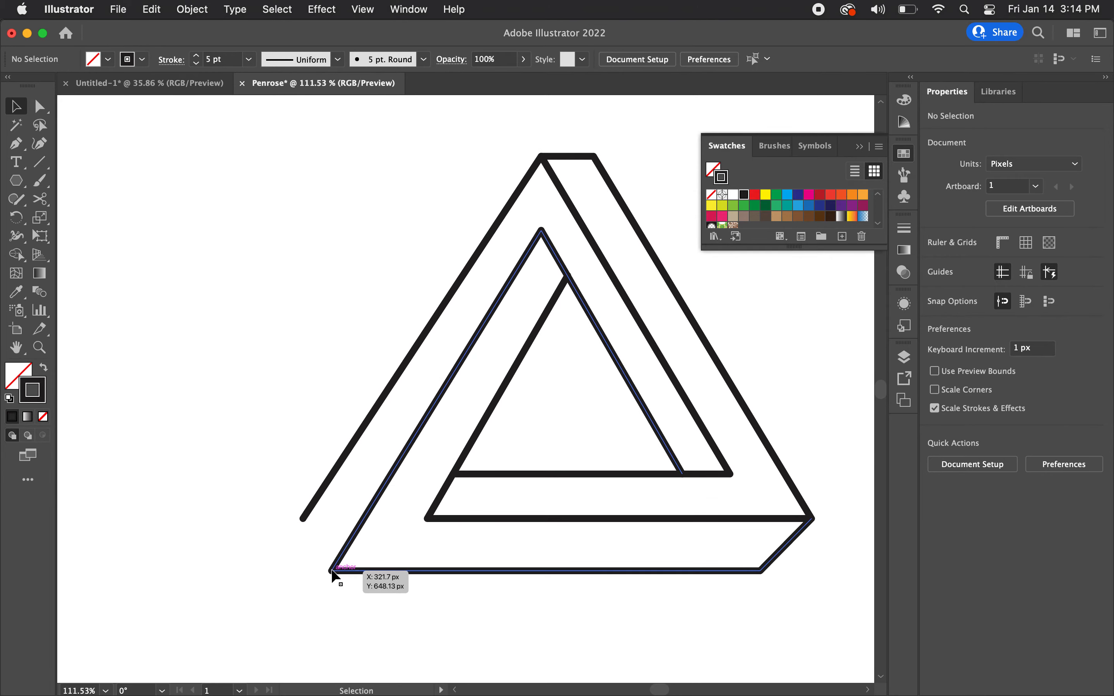
scroll(295, 541, "up", 2)
key("p")
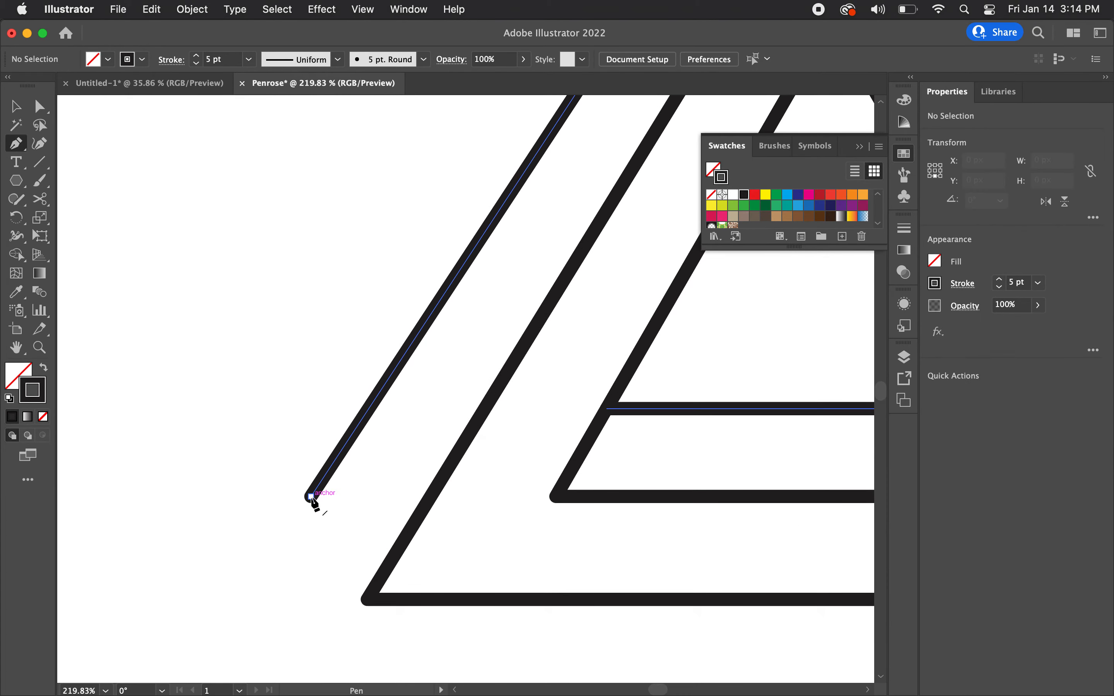
left_click(312, 497)
left_click(366, 599)
key("v")
left_click(203, 456)
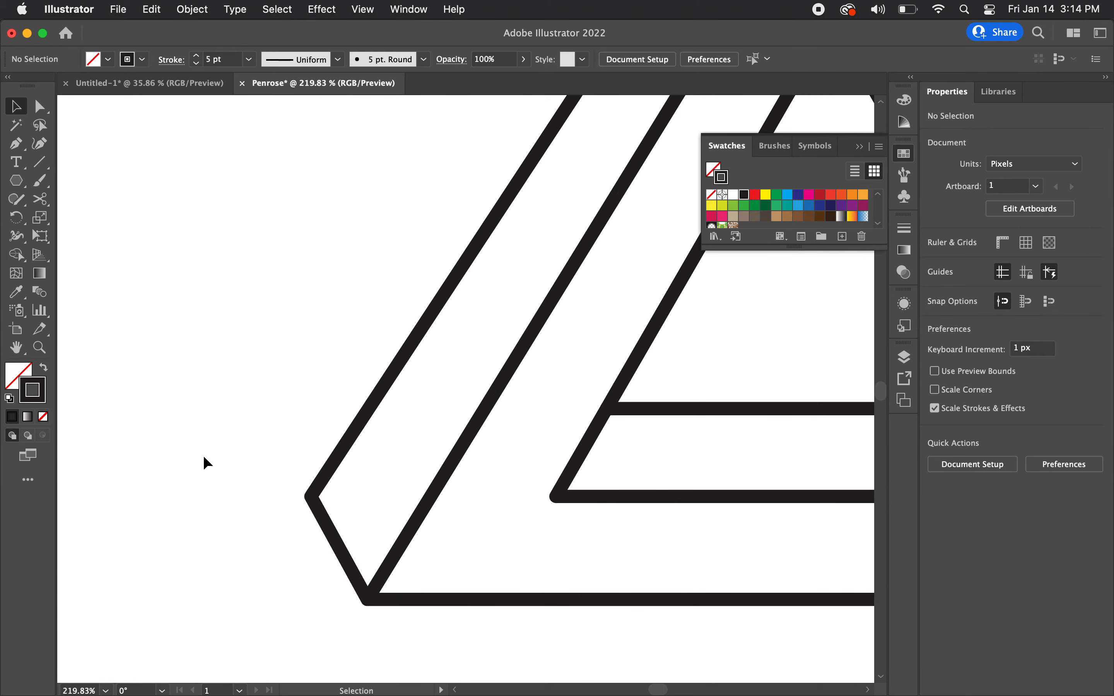
Step: Select all the triangle's paths and use Shape Builder to fill the face along the outer right side and inner base with light blue
scroll(203, 456, "down", 5)
scroll(203, 455, "left", 1)
scroll(203, 455, "down", 1)
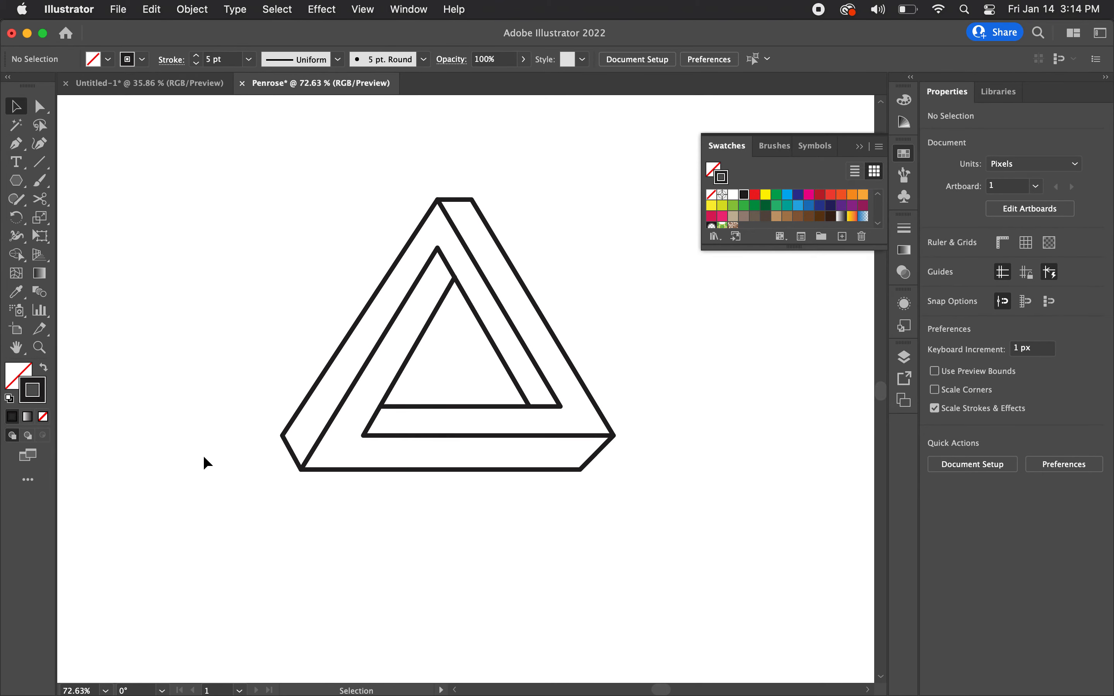
scroll(203, 455, "down", 3)
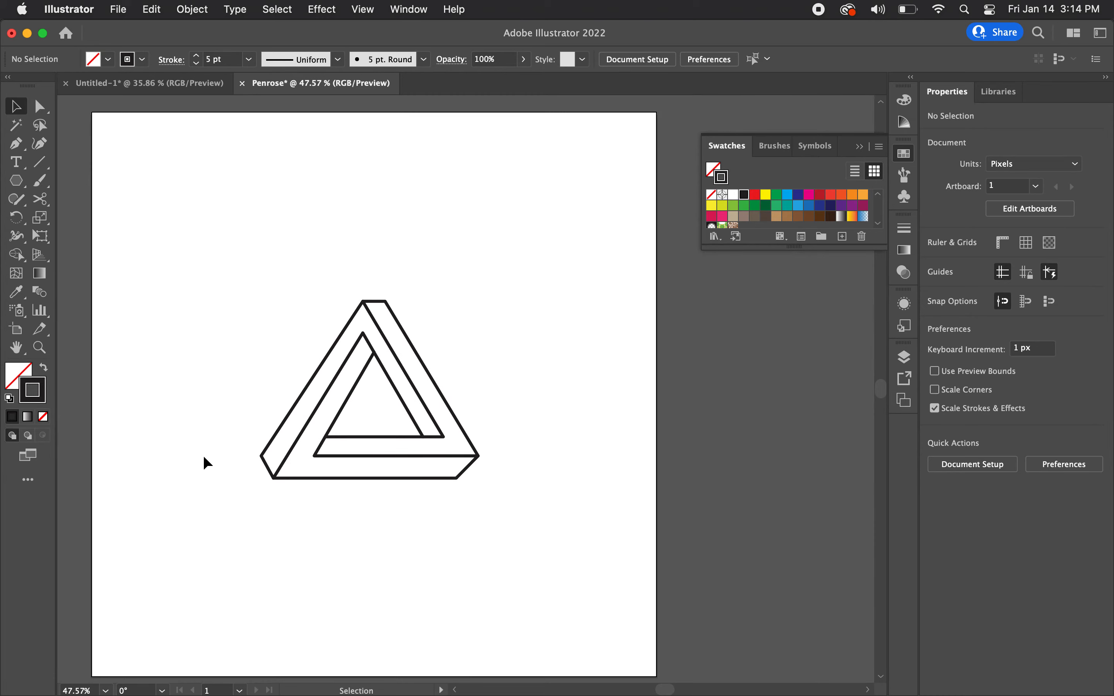
scroll(355, 366, "up", 3)
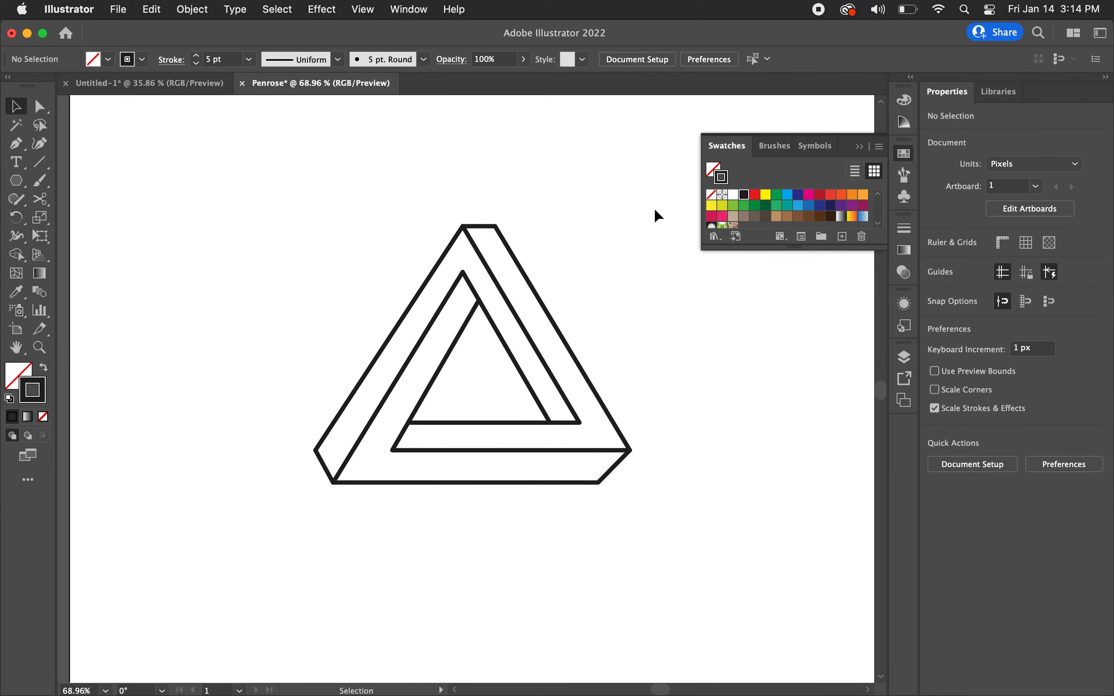
left_click_drag(662, 200, 279, 523)
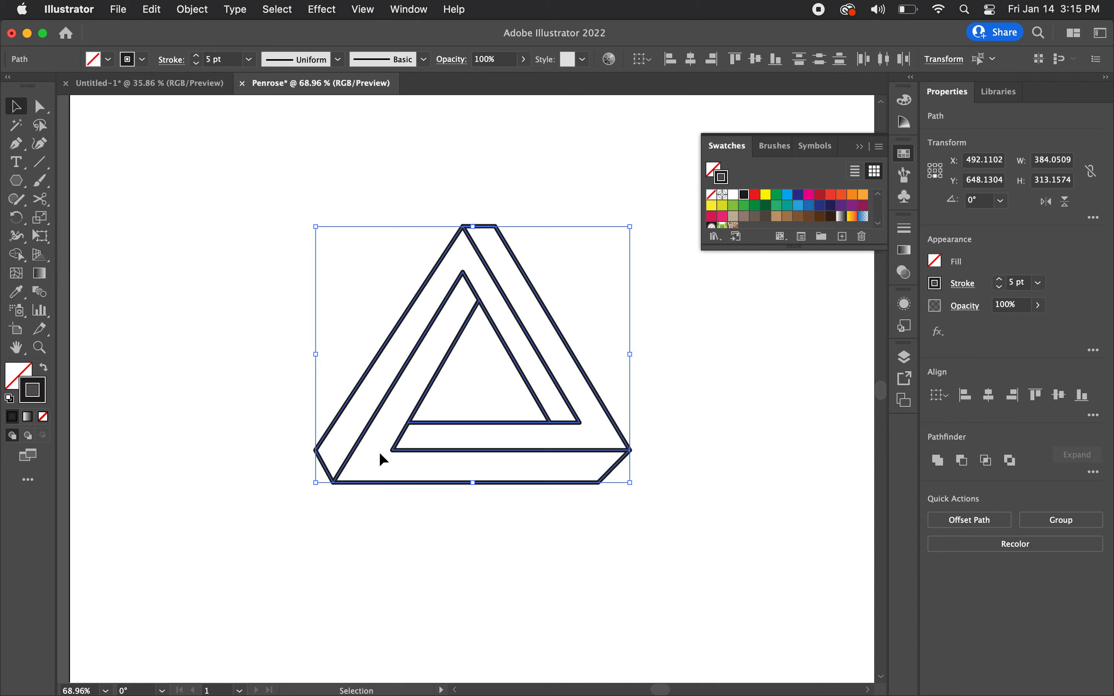
left_click(16, 255)
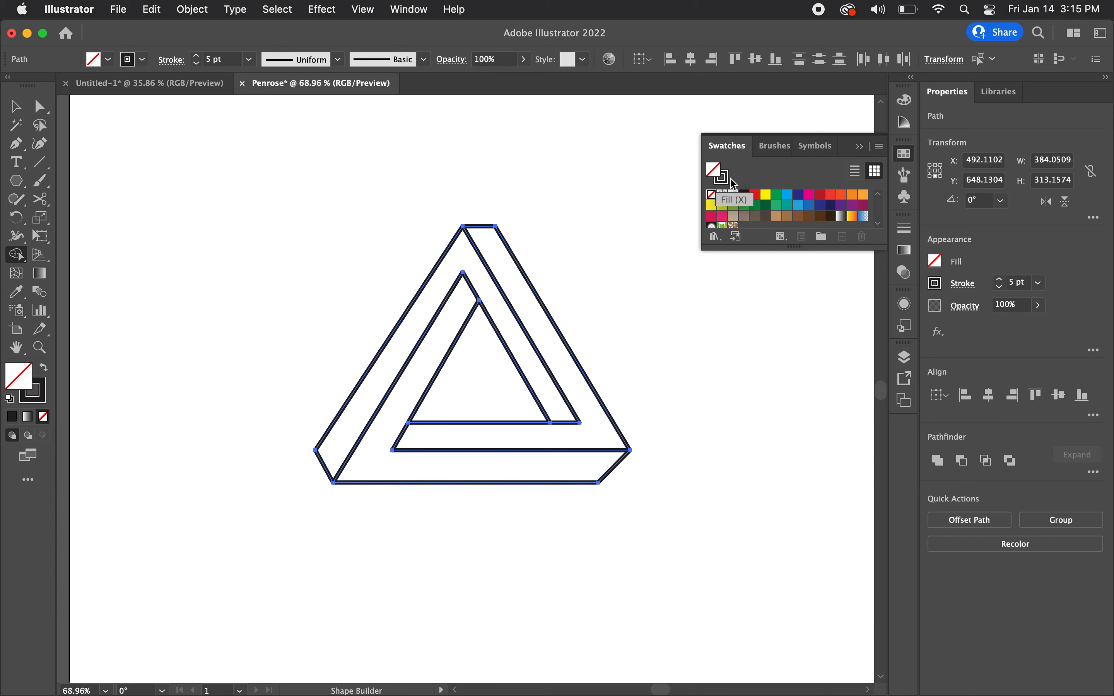
left_click(787, 195)
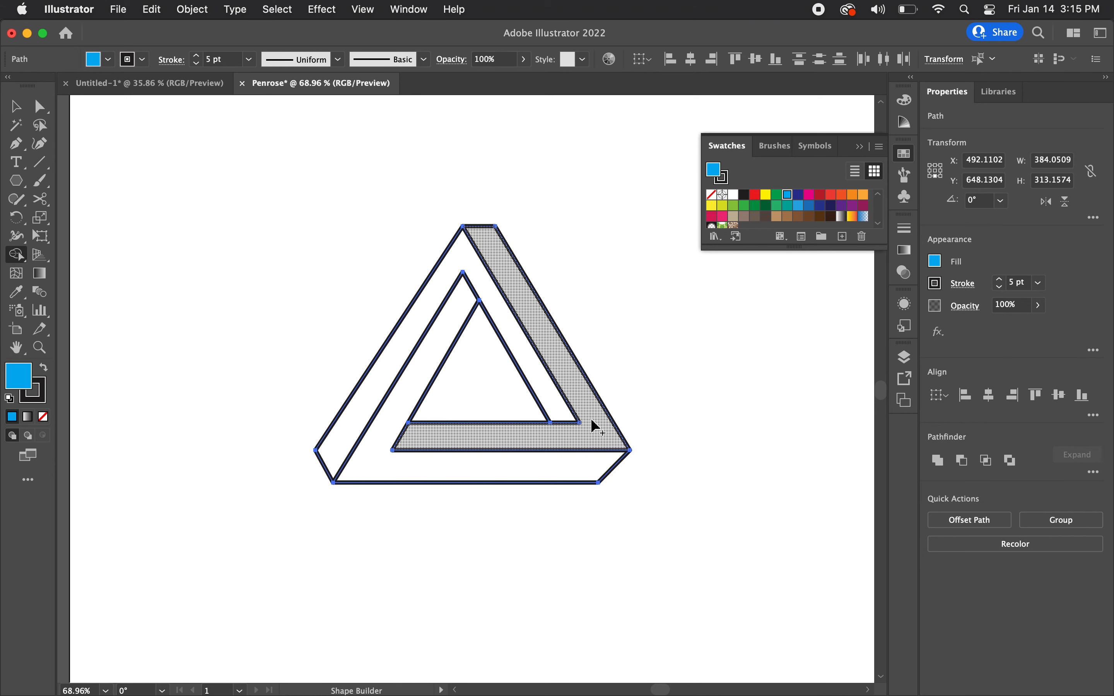
left_click(534, 322)
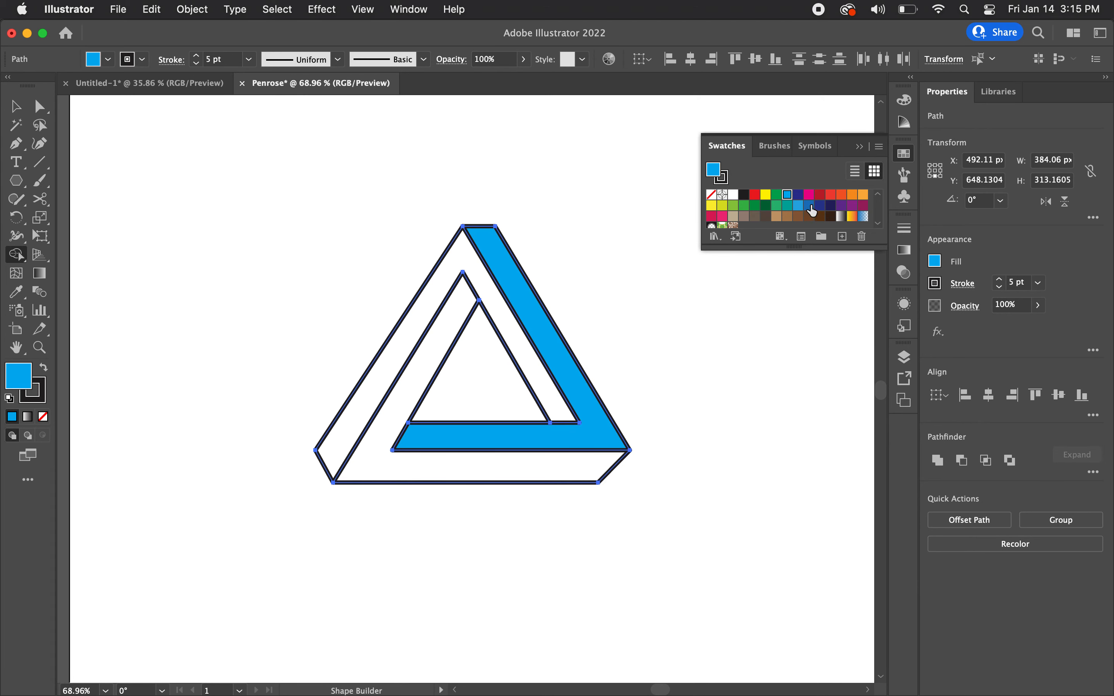
Step: With Shape Builder, fill the peak-shaped face with medium blue and the inner left and bottom face with dark blue, and deselect the artwork
left_click(810, 206)
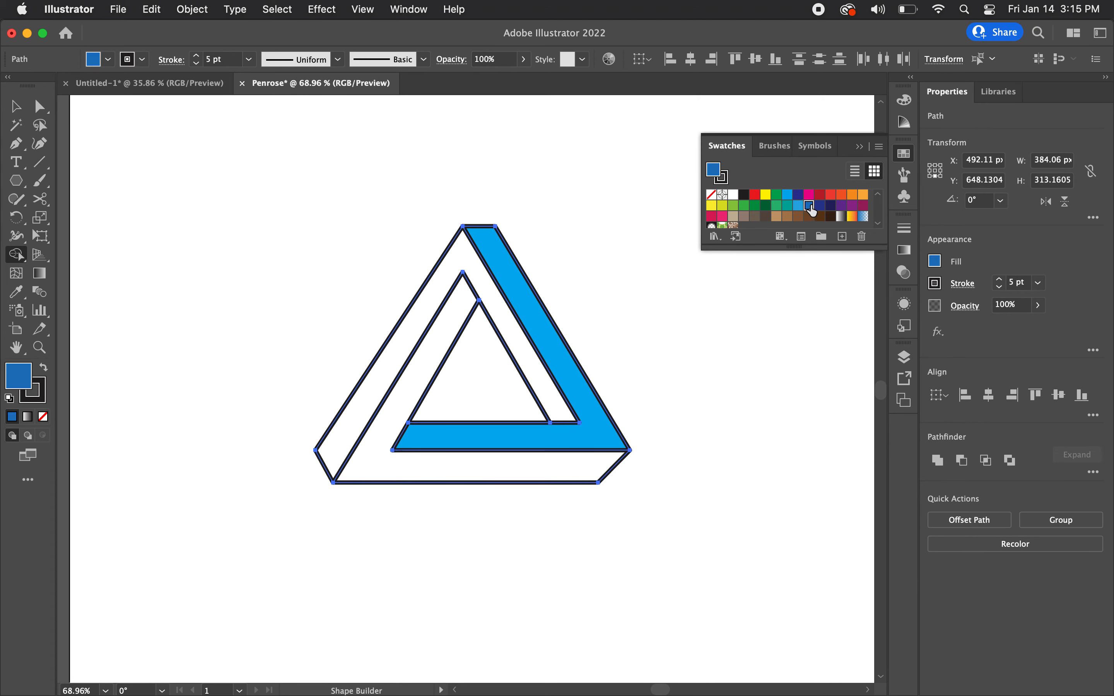
left_click(477, 271)
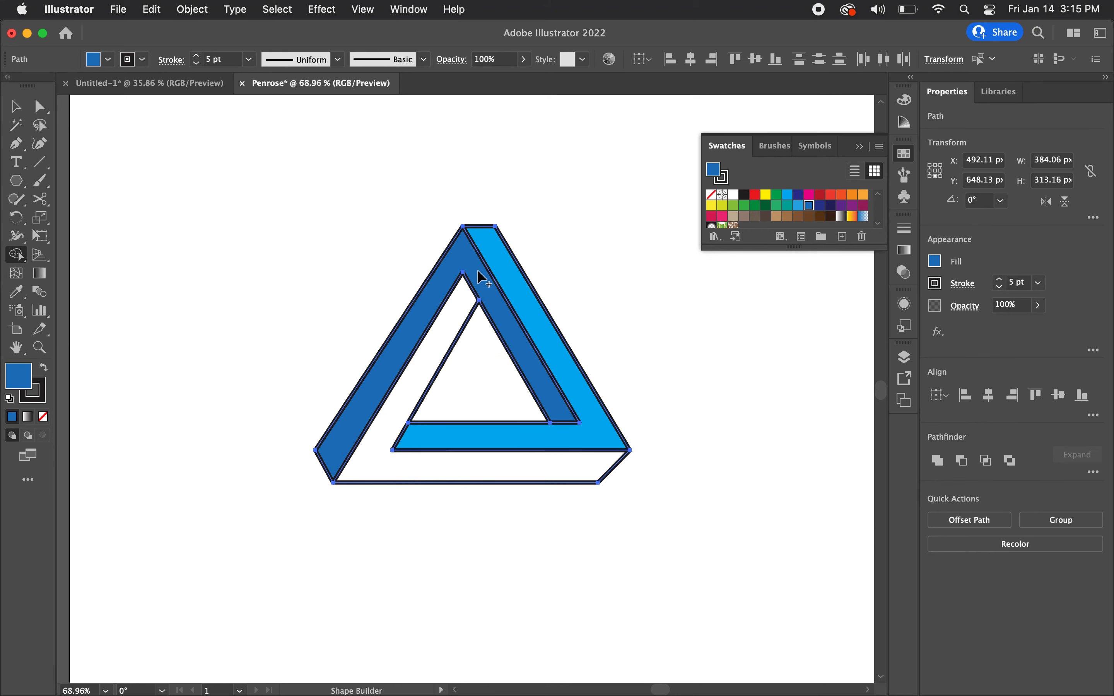
left_click(820, 207)
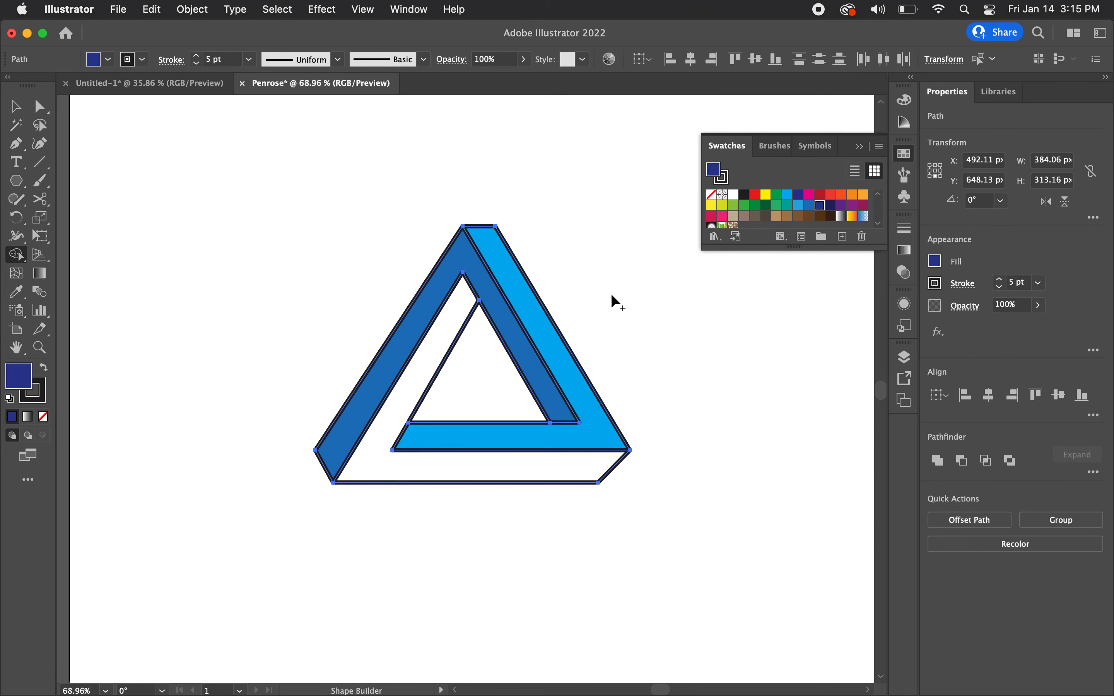
left_click(456, 326)
left_click(15, 107)
left_click(168, 188)
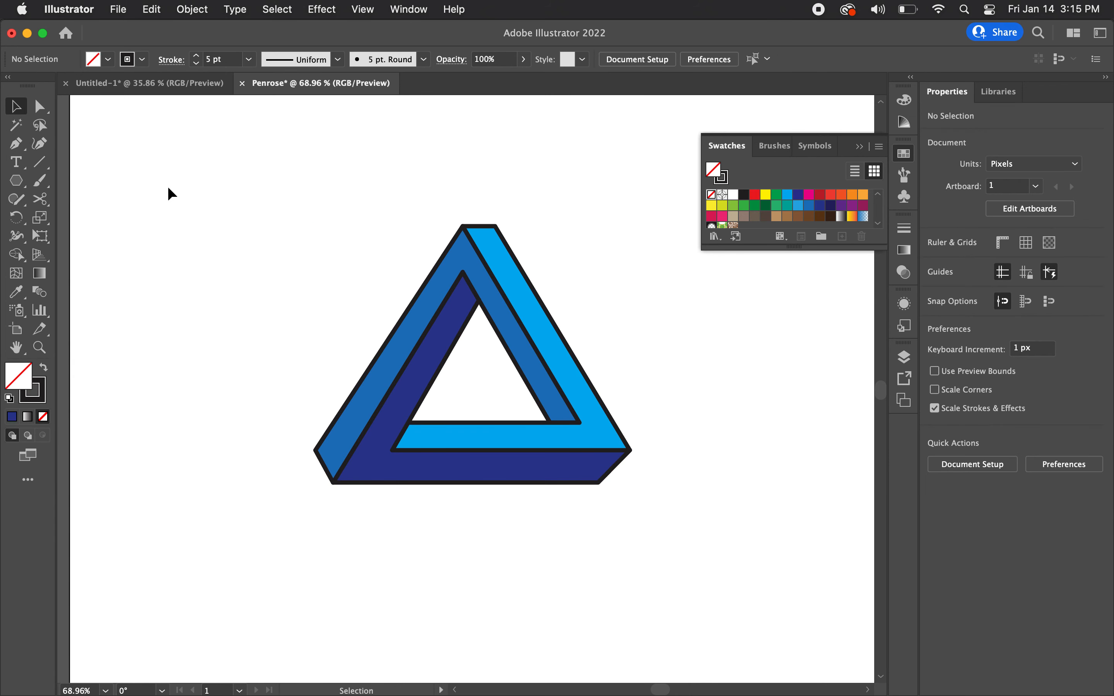
Step: Move the dark, medium and light blue faces away from the triangle one at a time, undoing each move
scroll(164, 189, "down", 2)
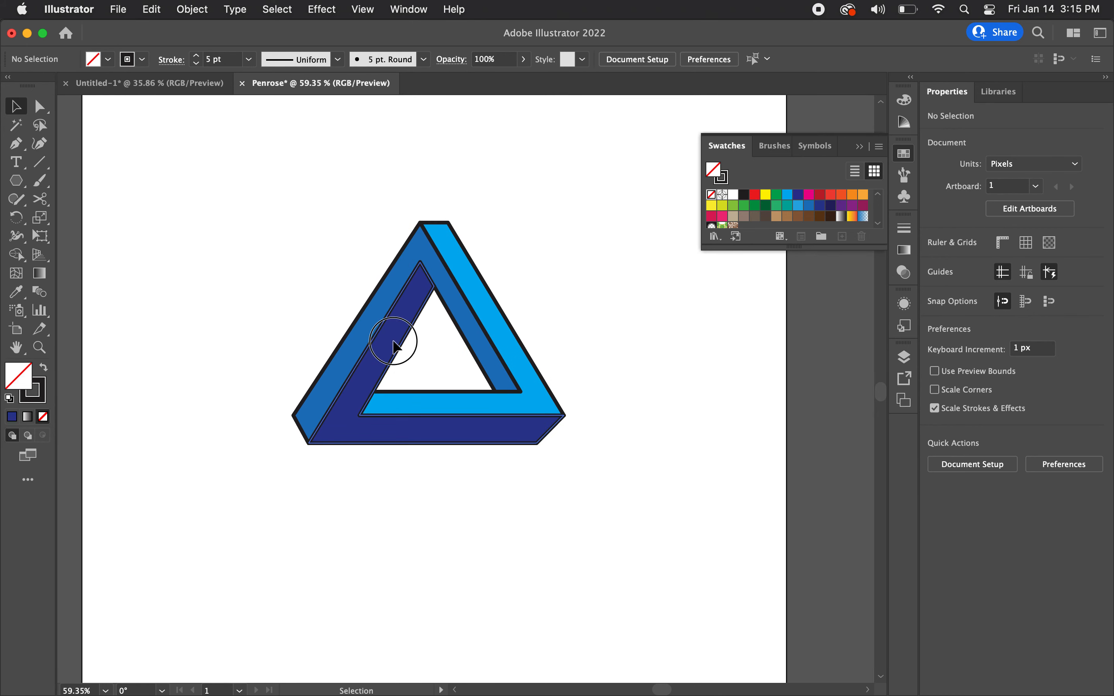
left_click_drag(395, 346, 281, 498)
key("super+z")
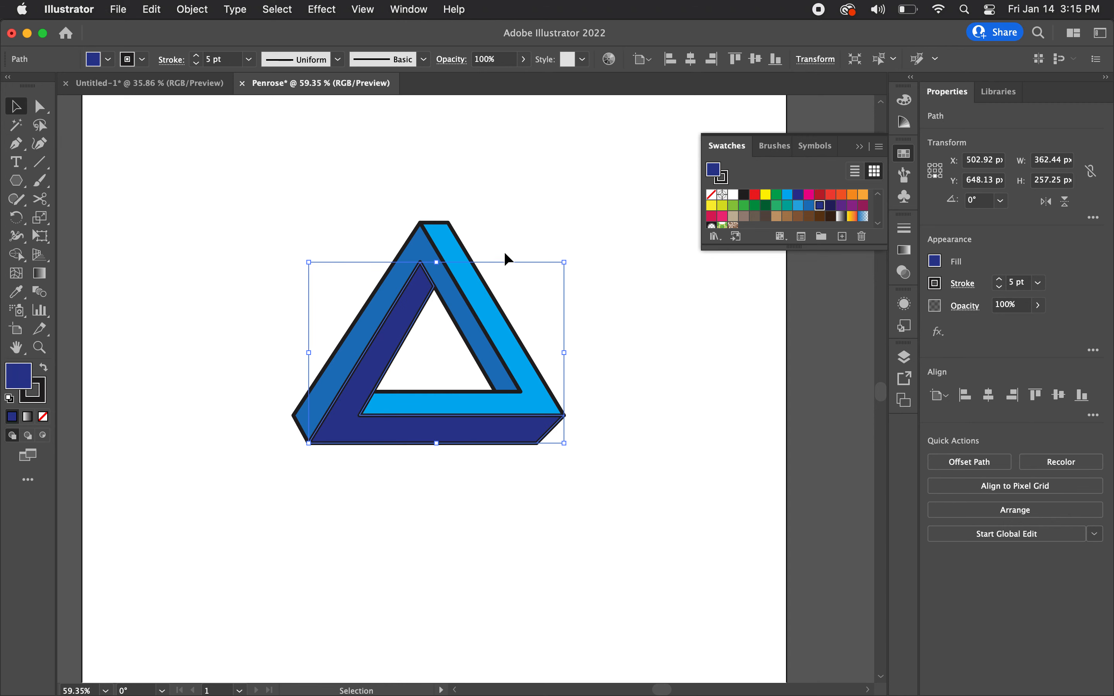
left_click_drag(410, 244, 283, 179)
key("super+z")
key("a")
key("v")
left_click_drag(488, 293, 574, 282)
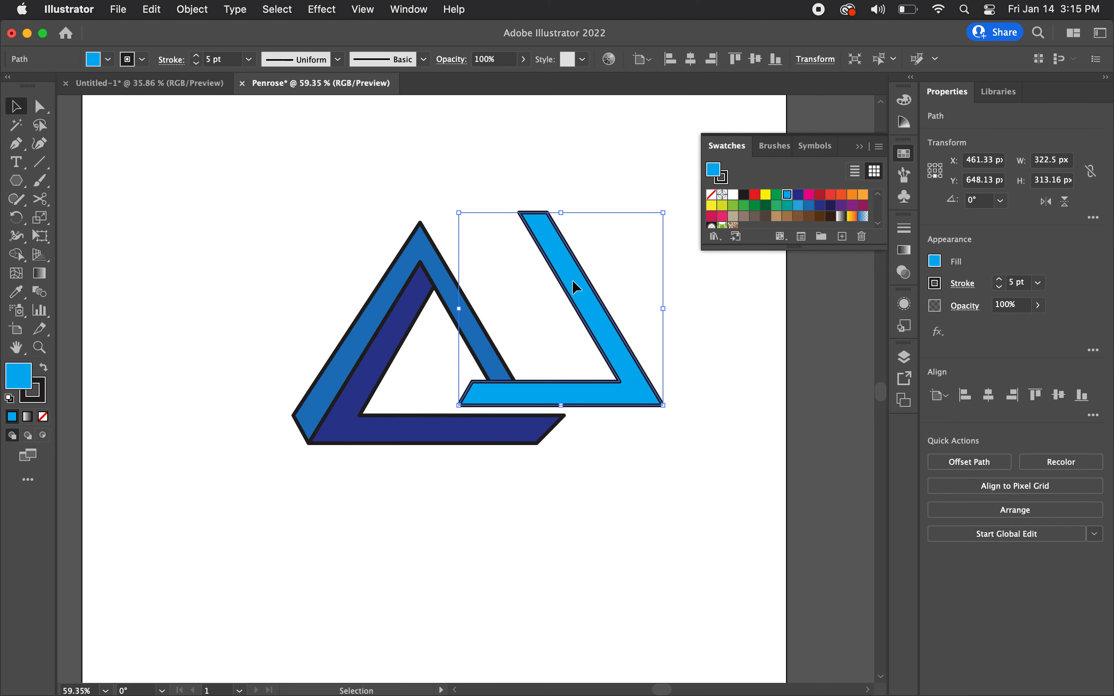
key("super+z")
left_click(621, 415)
scroll(622, 415, "down", 2)
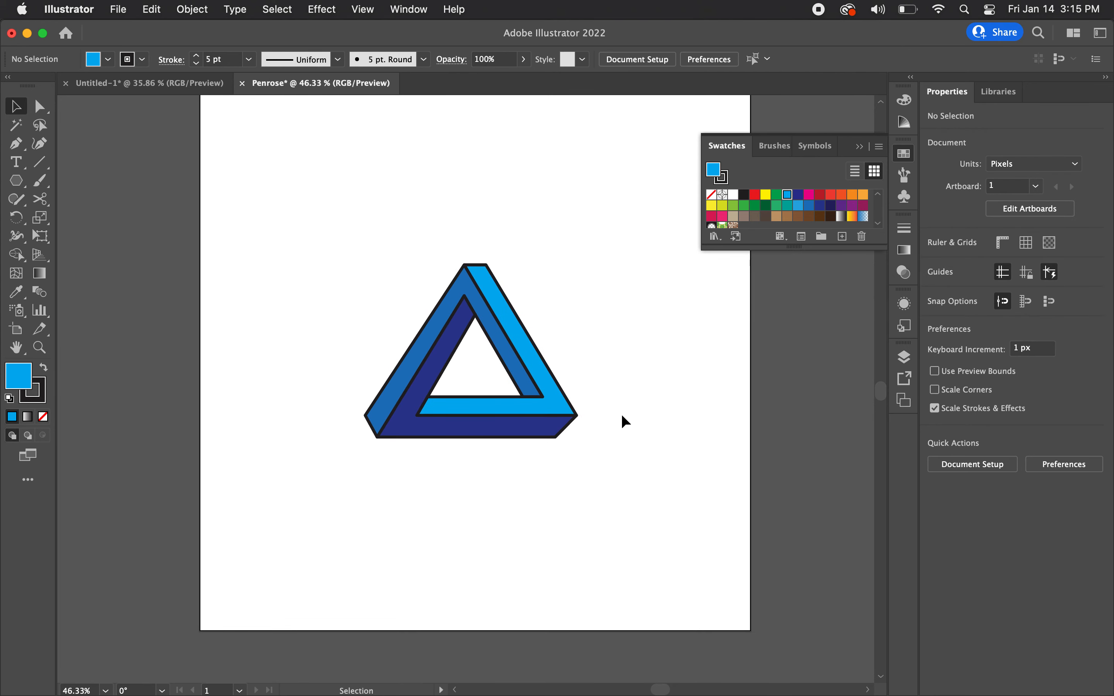
scroll(621, 414, "up", 2)
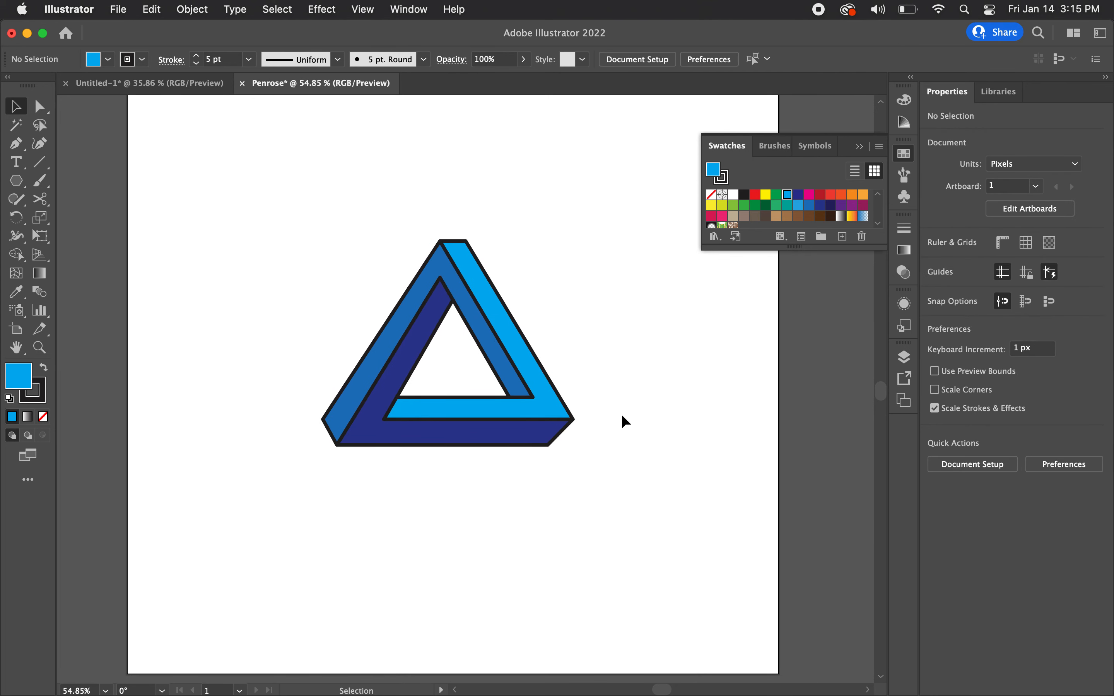